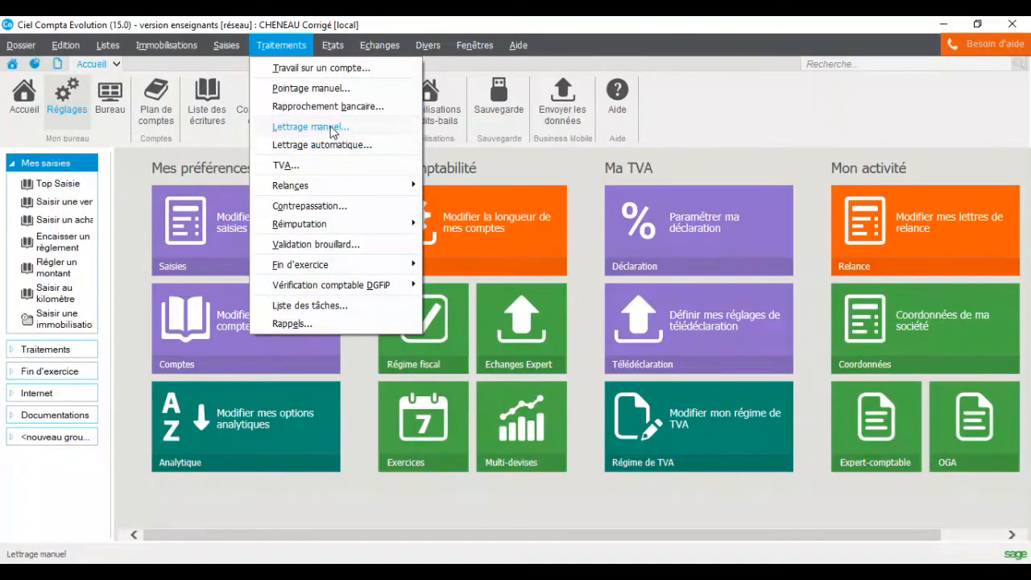
Open manual lettering on supplier account 401DIVE and review its unlettered debit and credit entries.
click(331, 129)
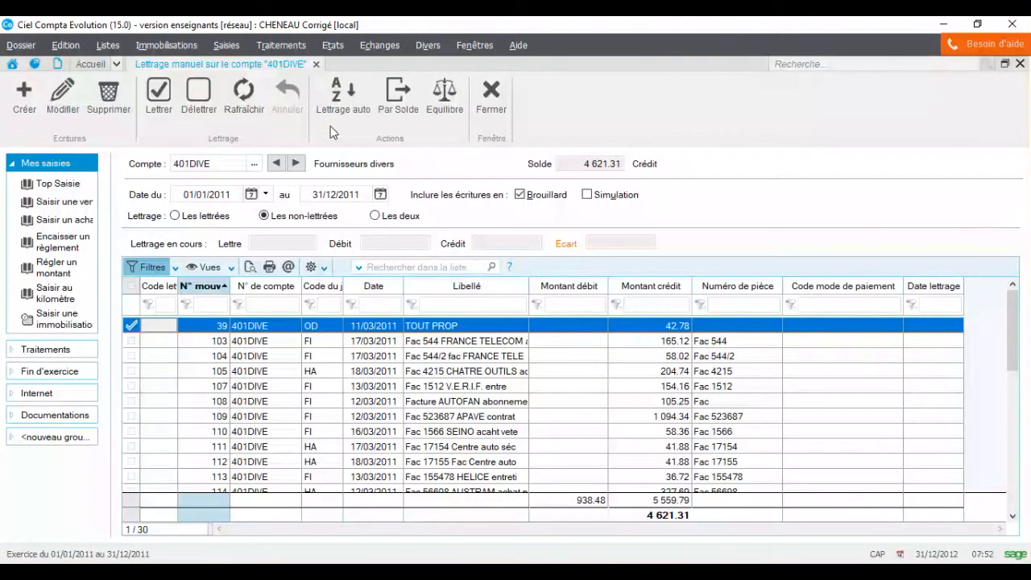
click(214, 165)
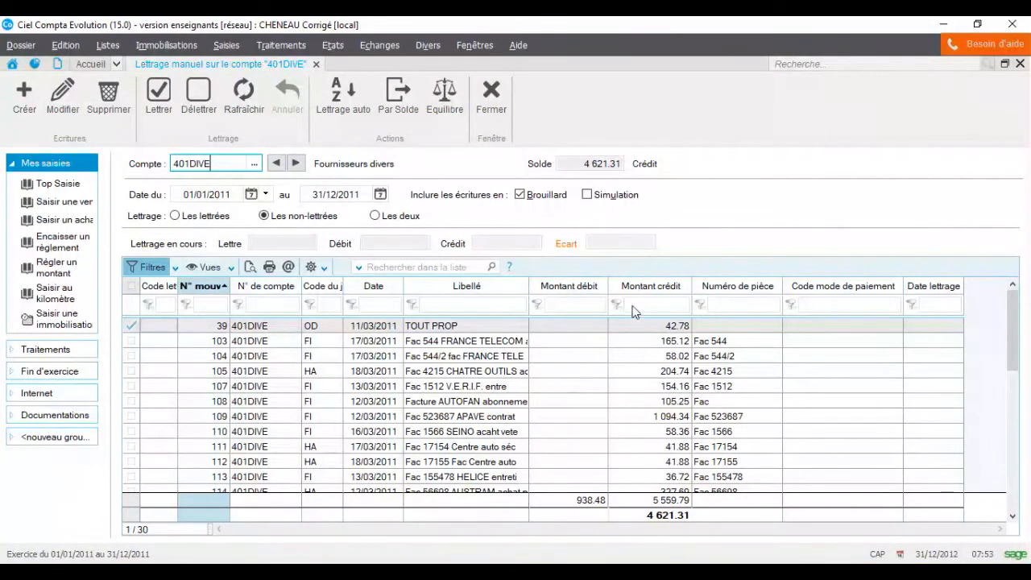
click(657, 305)
drag(1013, 347, 1020, 484)
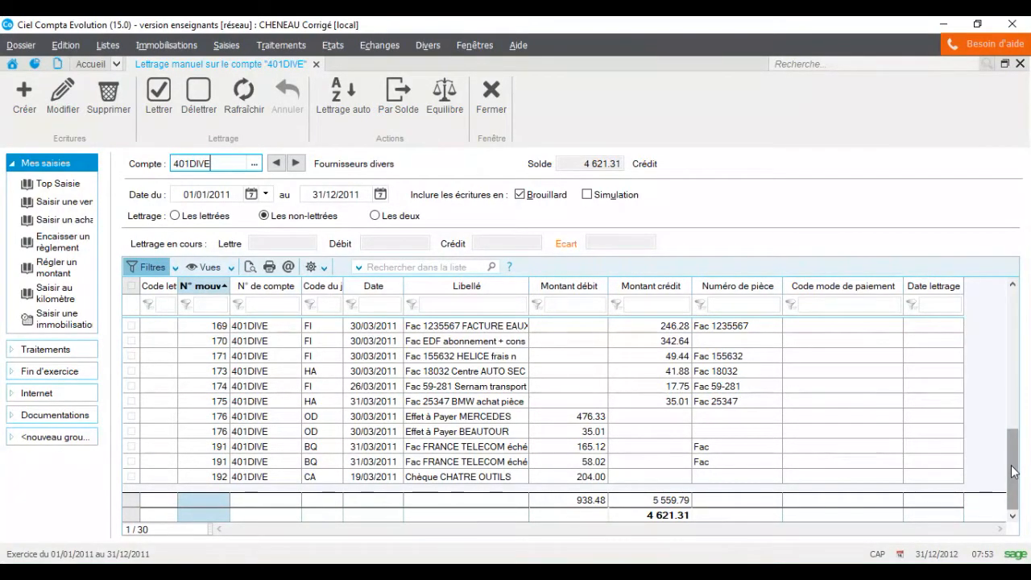
mouse_move(1013, 472)
mouse_down()
mouse_move(1010, 326)
mouse_move(1007, 488)
mouse_up()
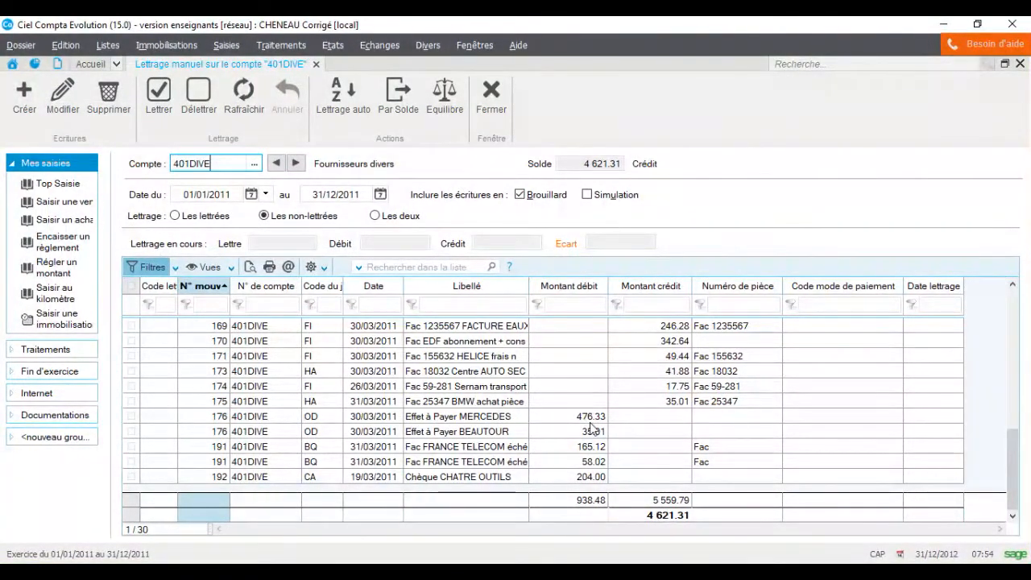
Letter the MERCEDES invoice Fac 16445 with the Effet à Payer MERCEDES entry and save the lettering code.
drag(1013, 460, 1013, 425)
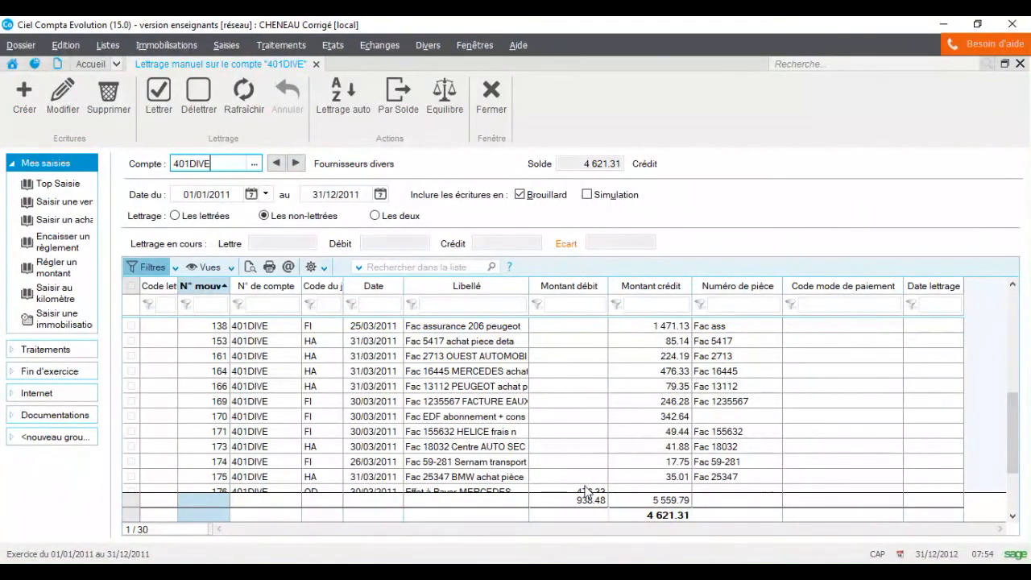
double_click(627, 372)
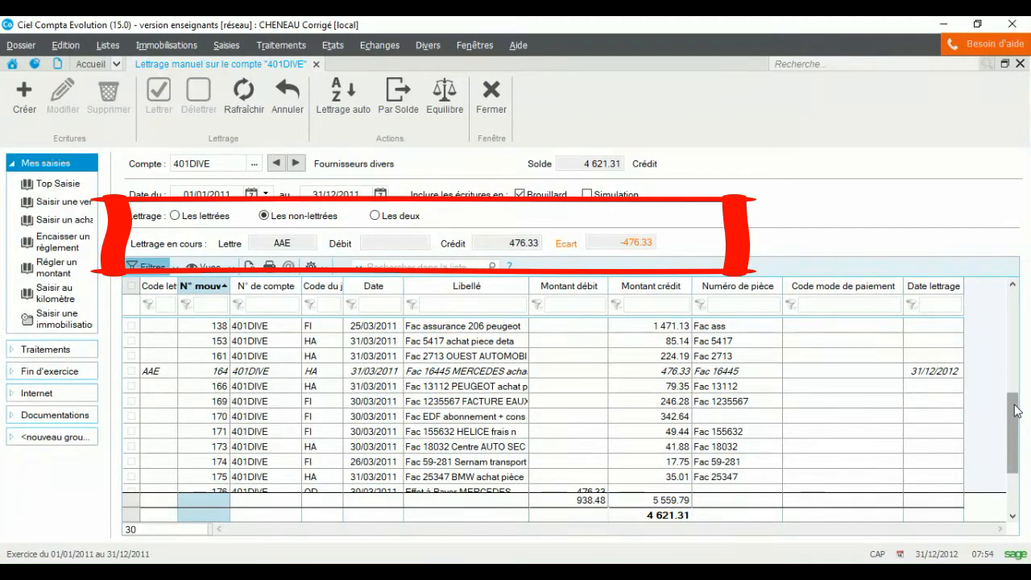
scroll(1015, 411, down, 1)
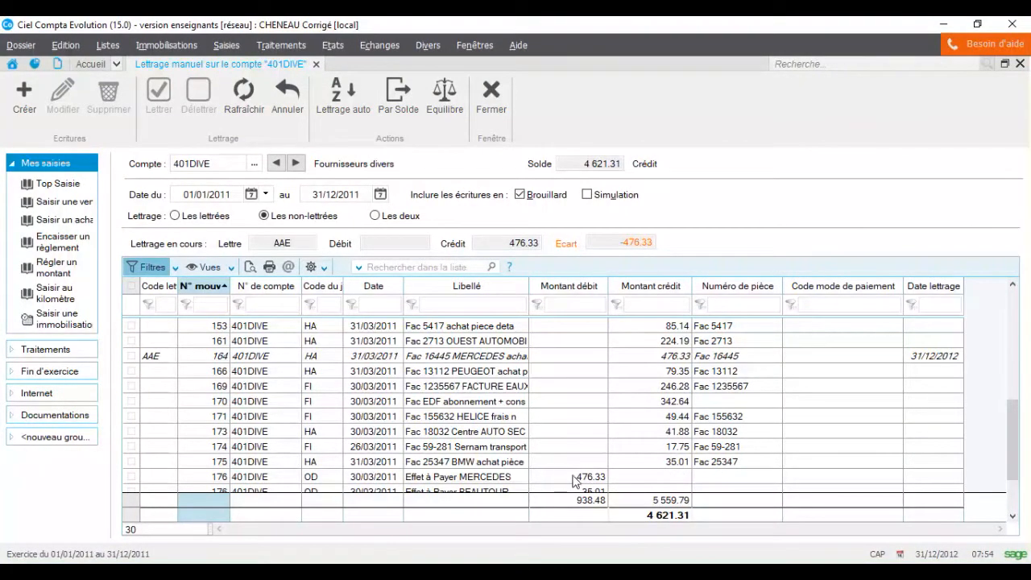
click(495, 476)
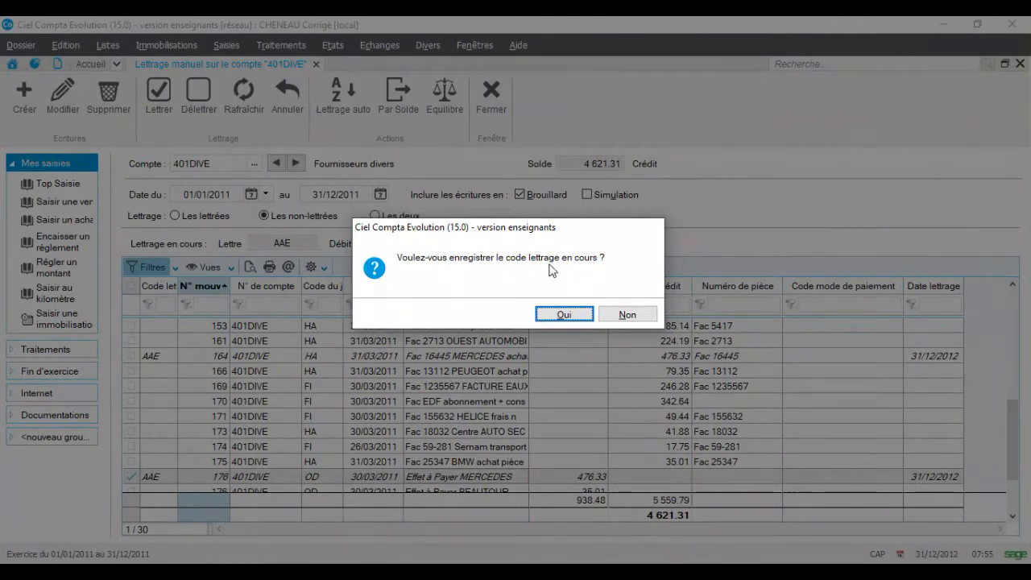
click(563, 314)
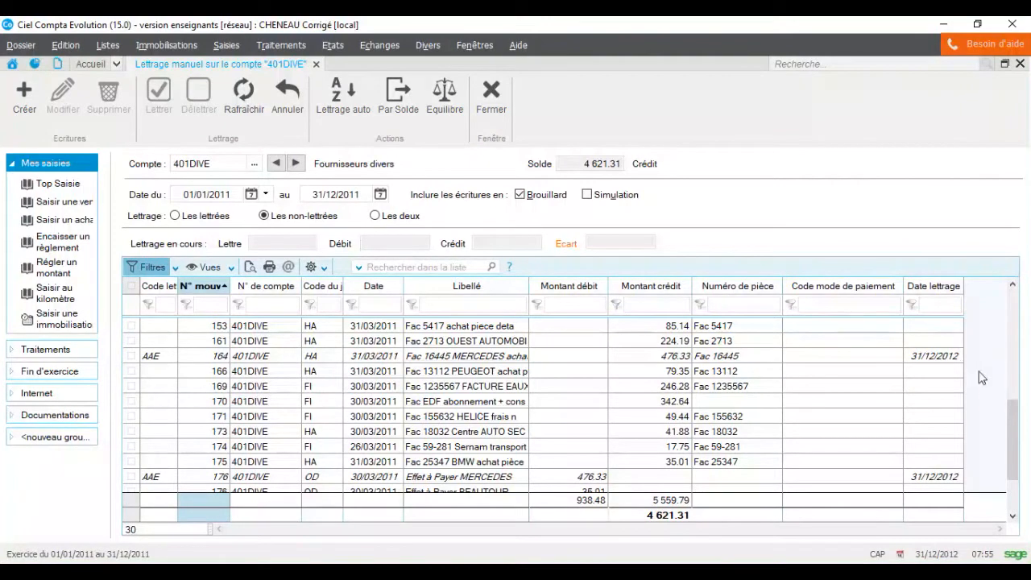
Letter the BMW invoice Fac 25347 with the Effet à Payer BEAUTOUR entry and save the lettering code.
drag(1013, 414, 1015, 429)
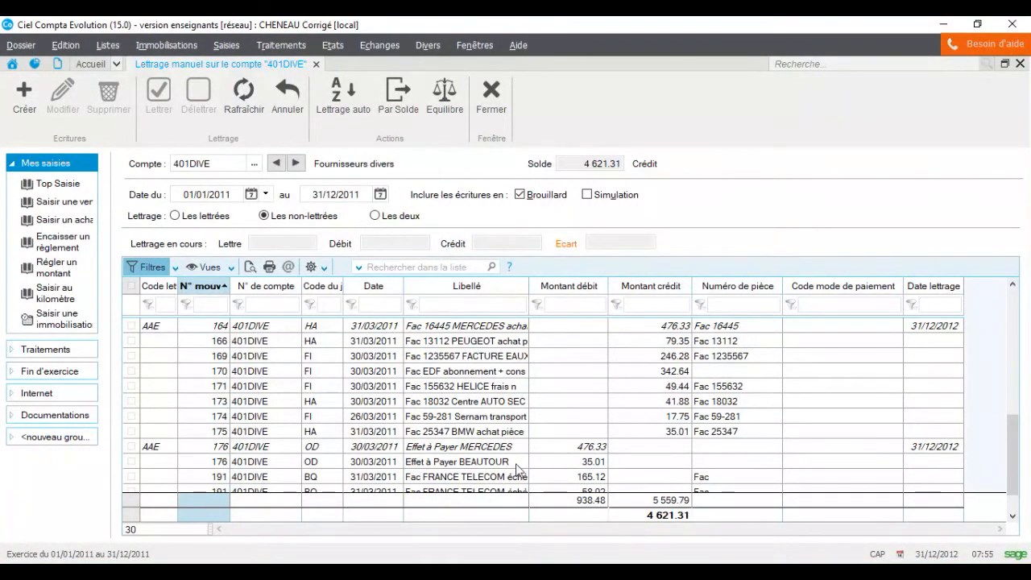
drag(1013, 433, 1001, 301)
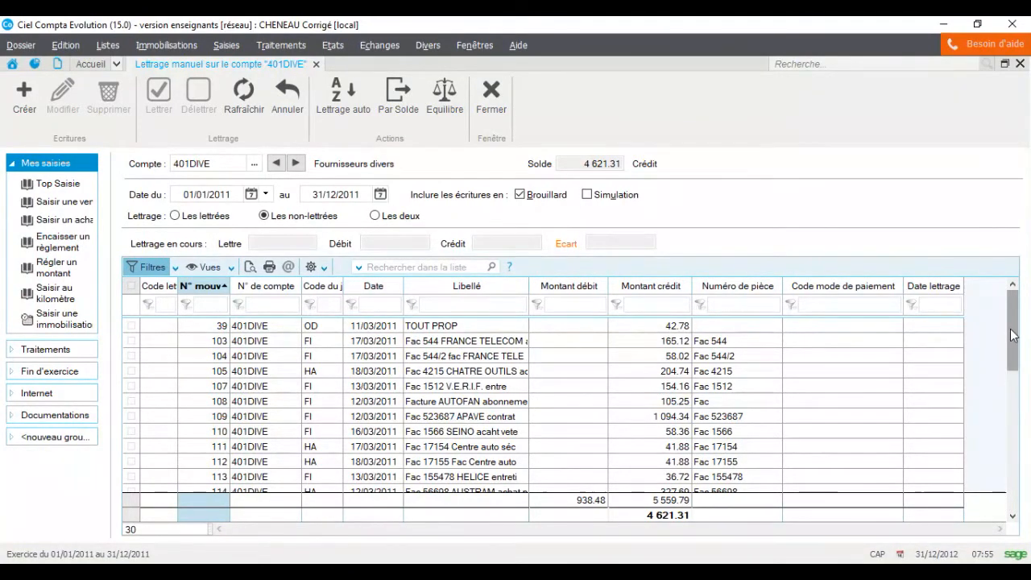
drag(1013, 335, 1015, 473)
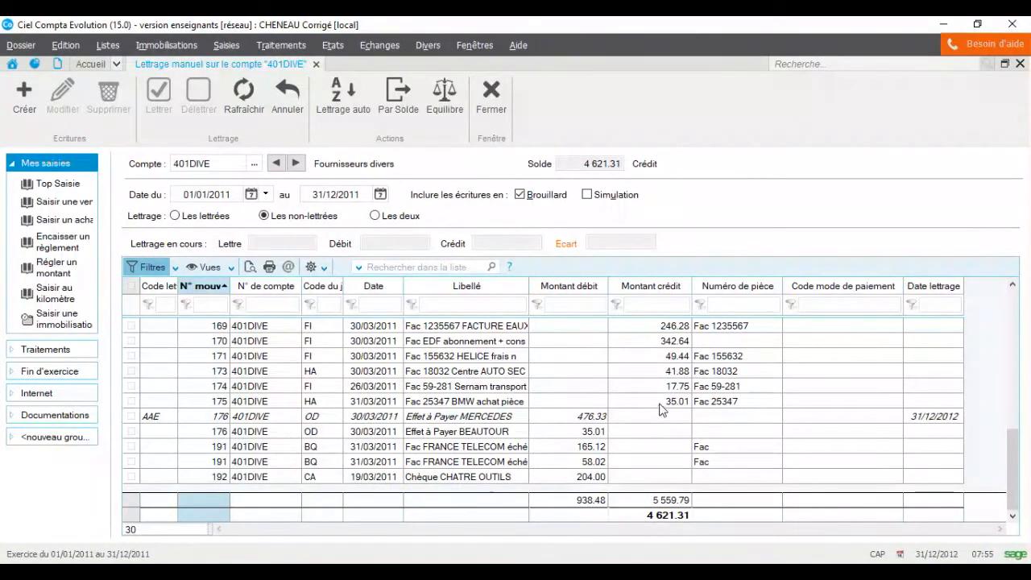
click(499, 402)
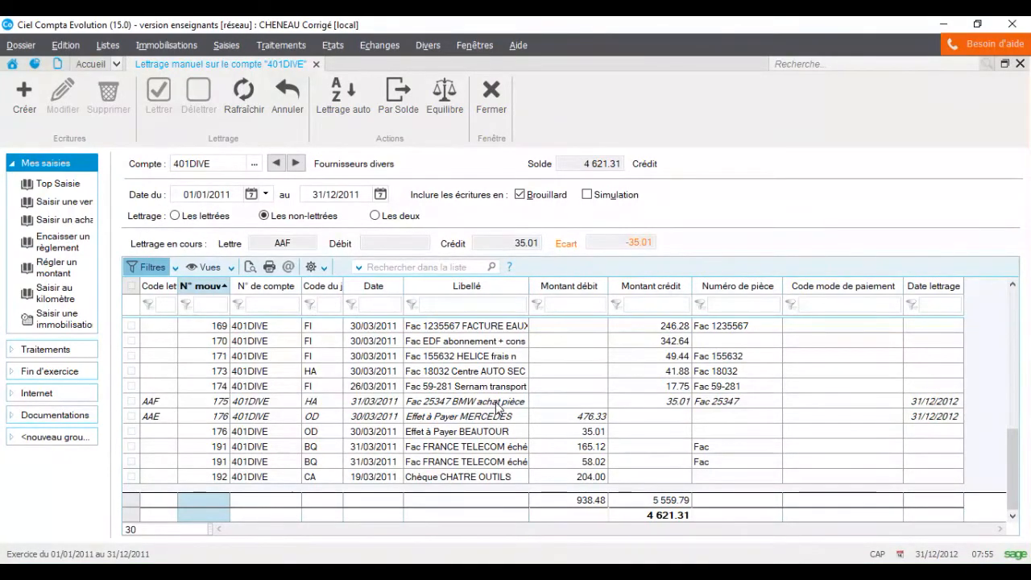
click(508, 432)
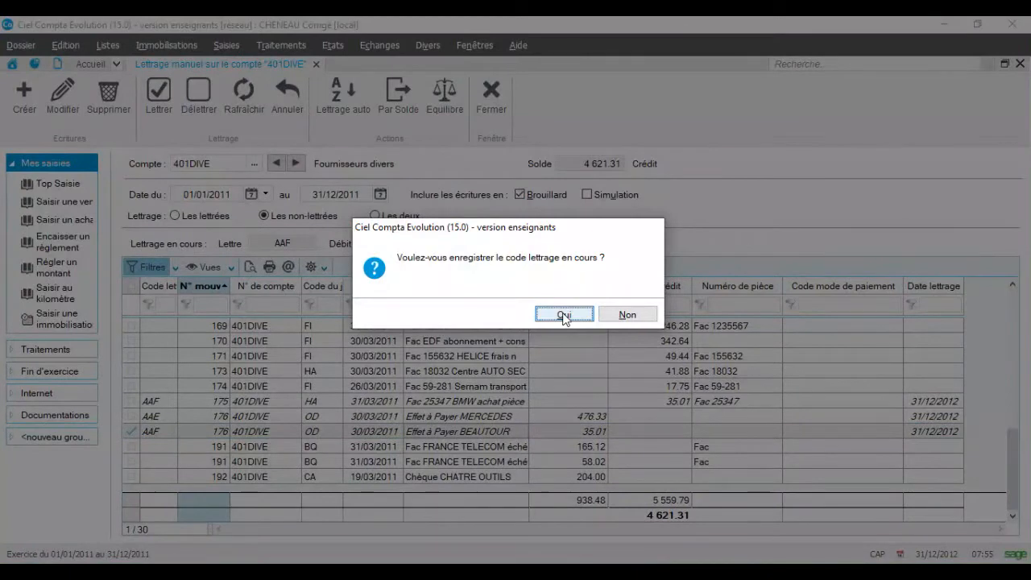
click(564, 315)
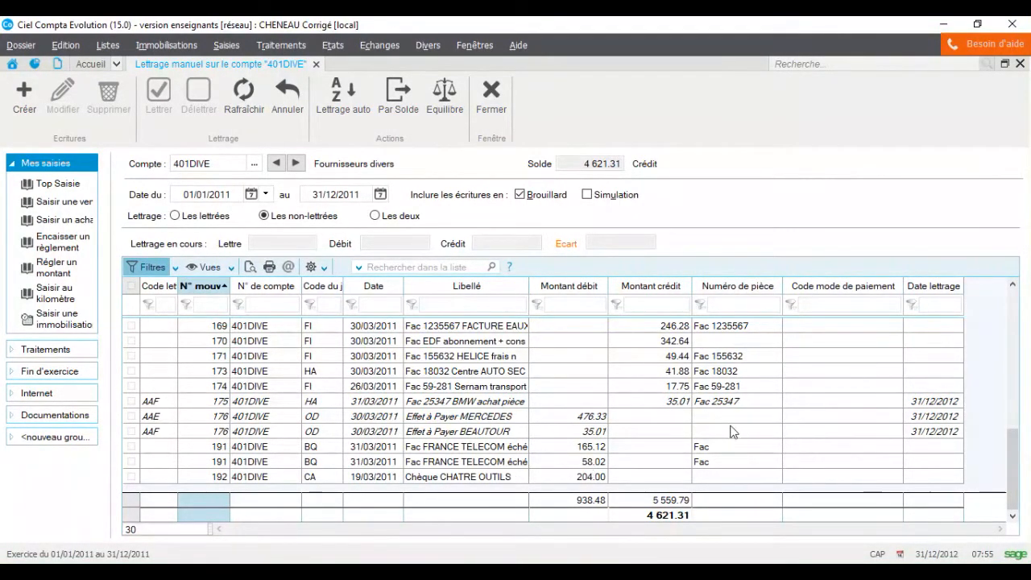
Letter the FRANCE TELECOM invoice Fac 544/2 with its 58.02 bank payment and save the lettering code.
drag(1014, 458, 1001, 325)
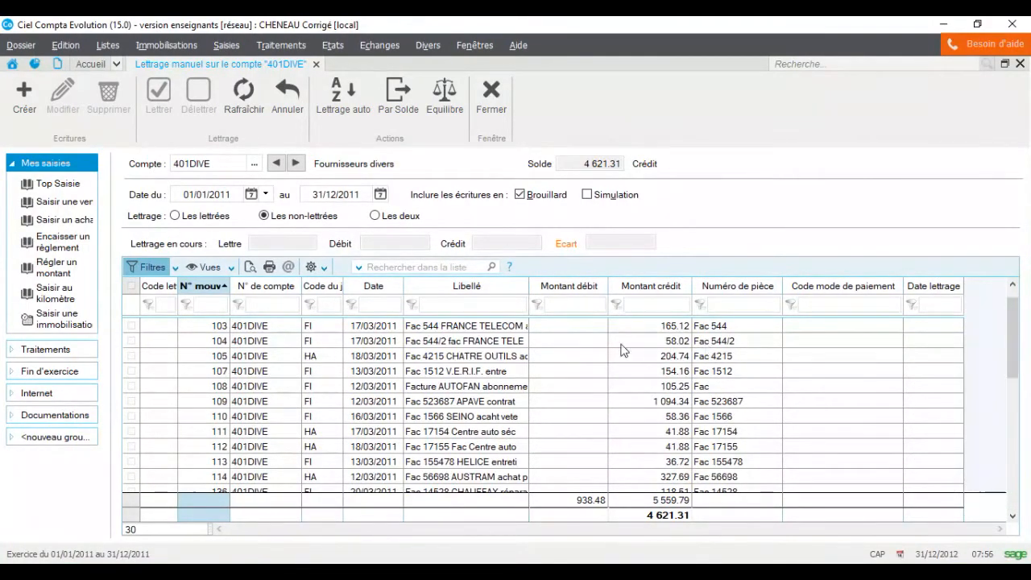
click(498, 343)
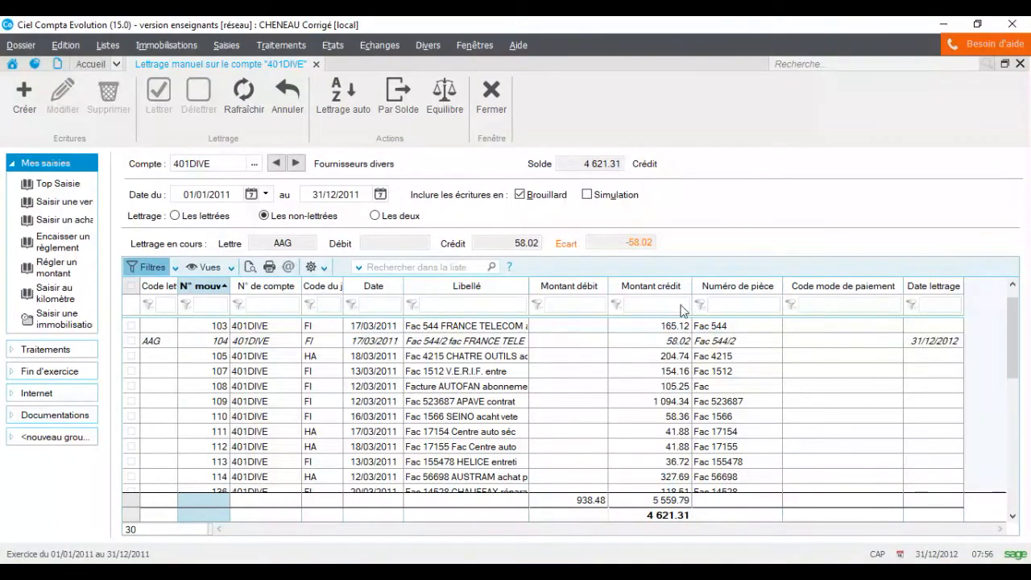
drag(1015, 342, 1022, 483)
click(492, 463)
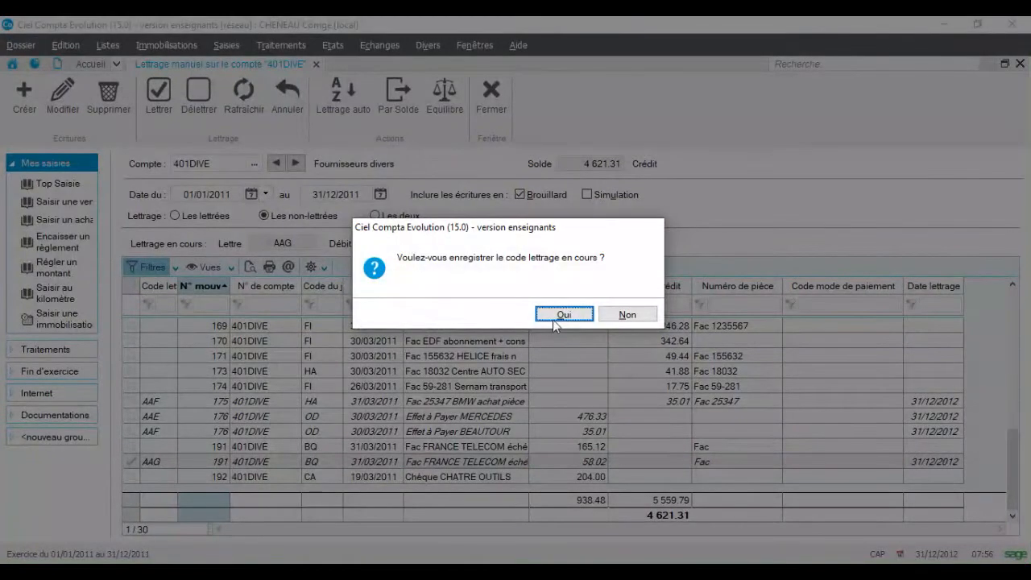
click(563, 315)
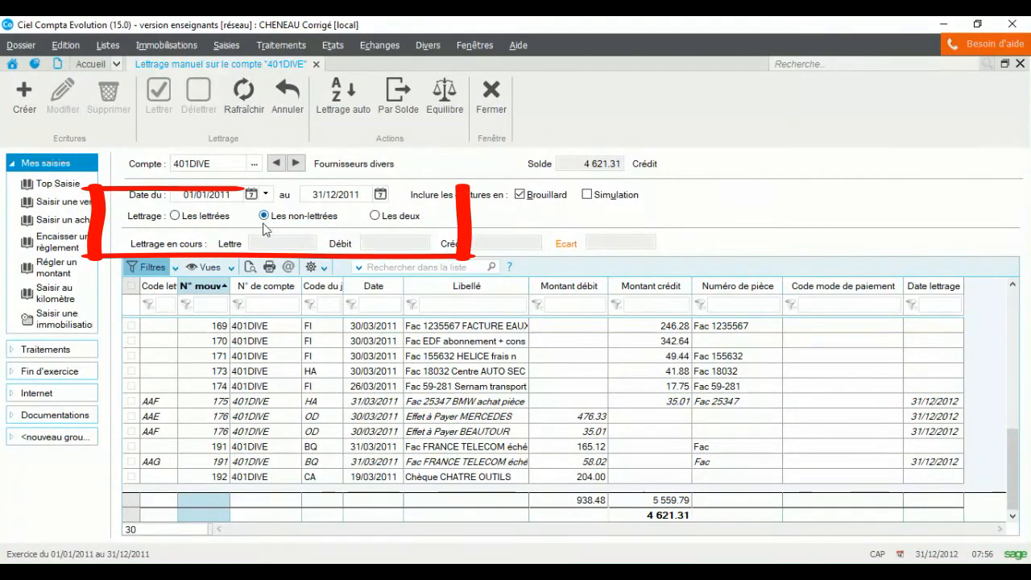
Refresh the entry list by switching the lettering filter to Les deux and back to Les non-lettrées.
click(379, 218)
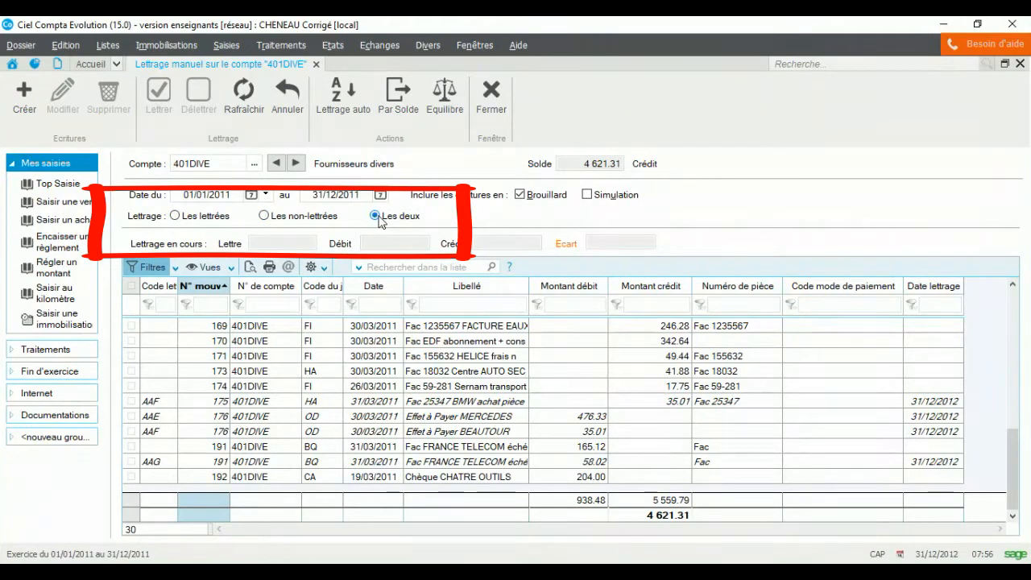
click(262, 218)
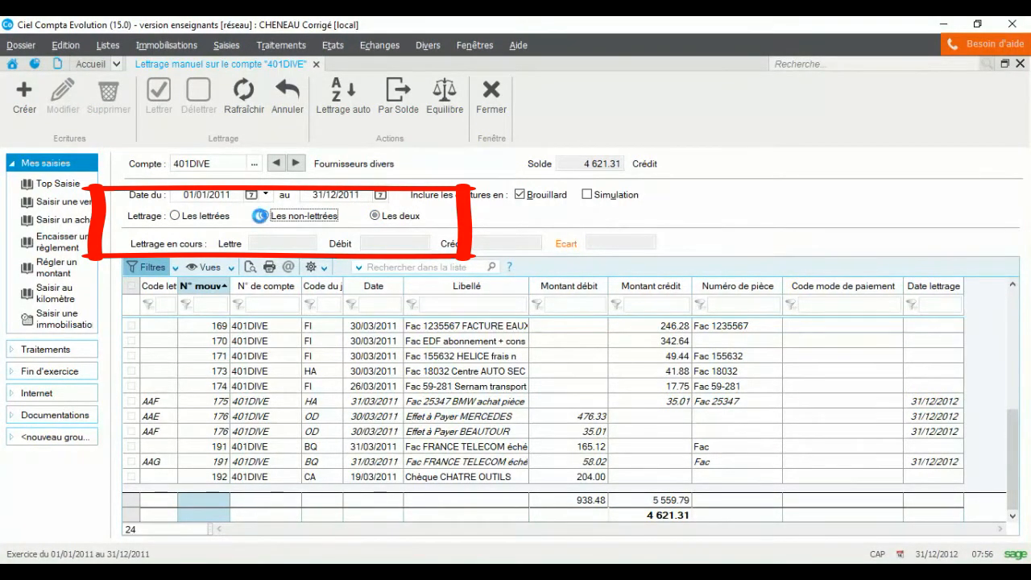
mouse_move(1011, 455)
mouse_down()
mouse_move(1005, 347)
mouse_move(1008, 455)
mouse_up()
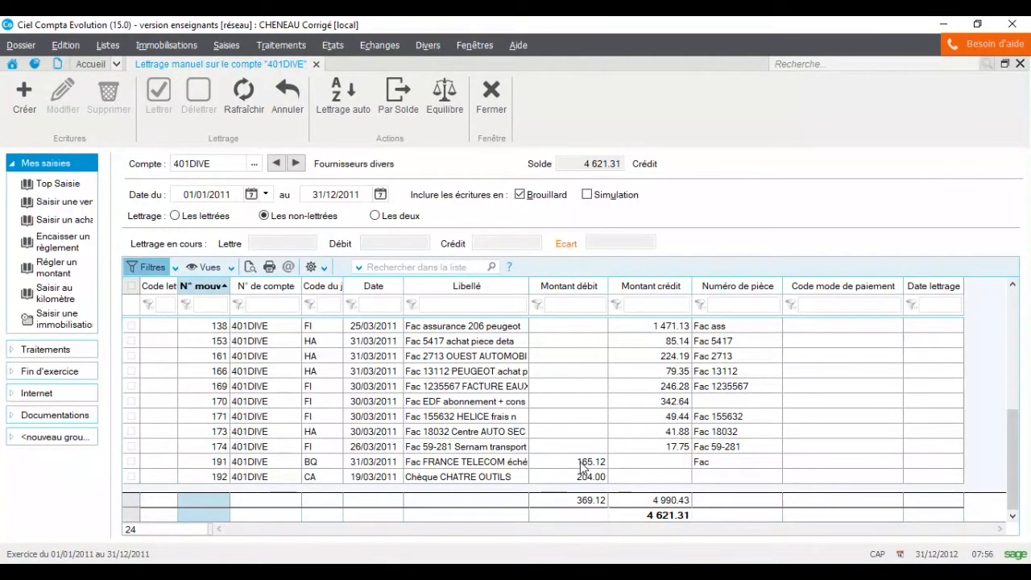
Letter the FRANCE TELECOM invoice Fac 544 with its 165.12 bank payment and save the lettering code.
drag(1011, 435, 994, 317)
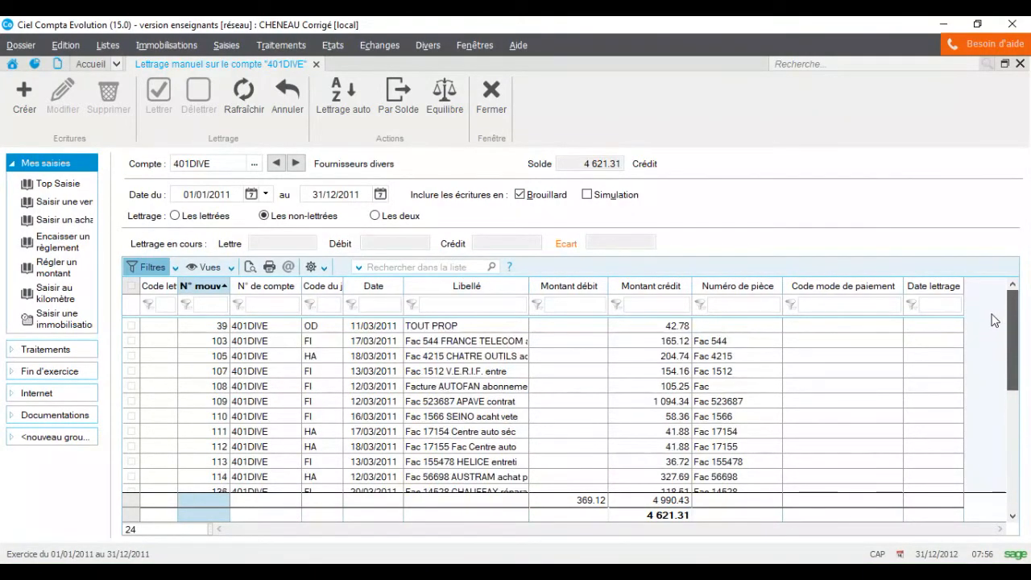
double_click(665, 341)
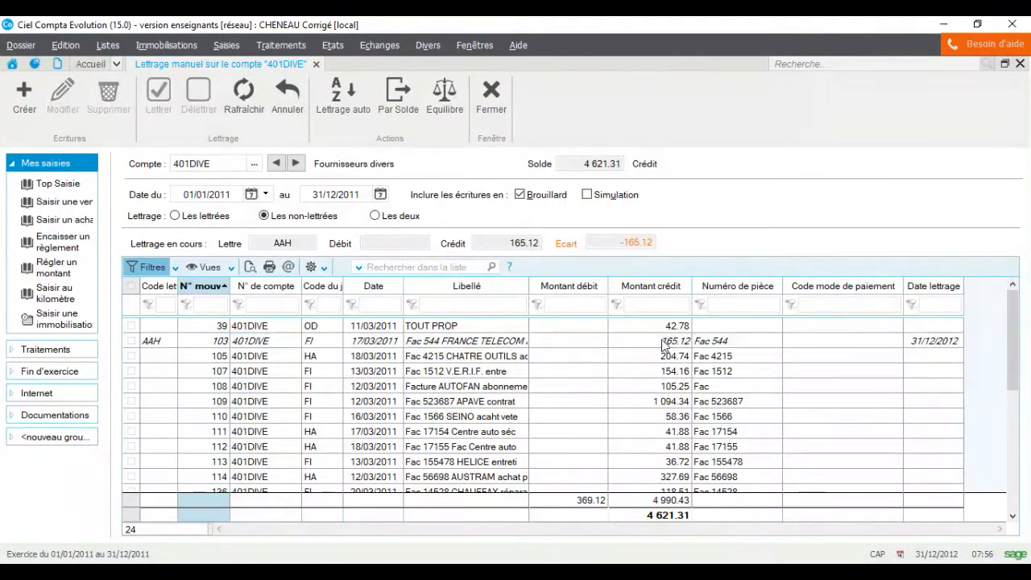
drag(1012, 342, 1012, 460)
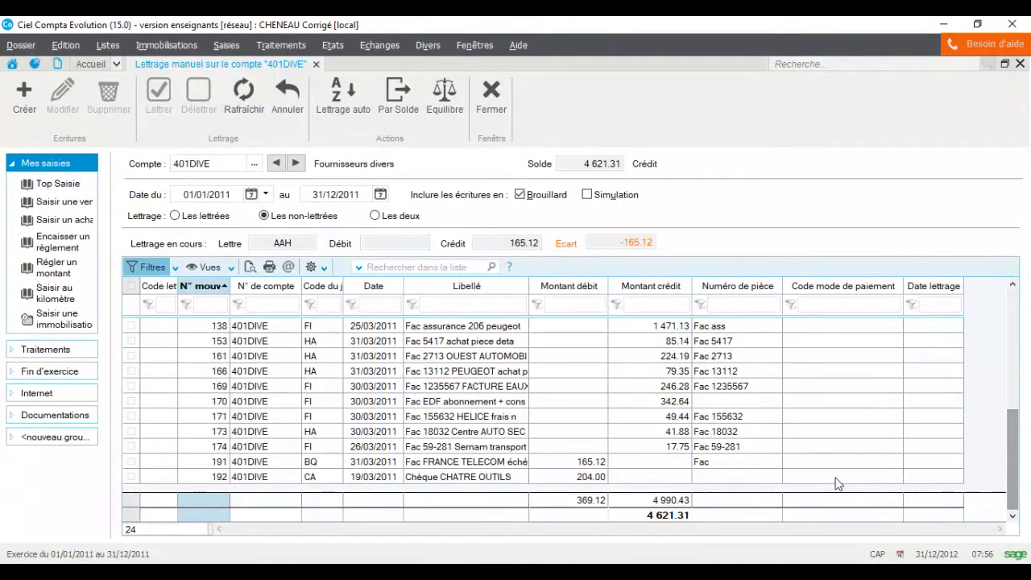
double_click(599, 463)
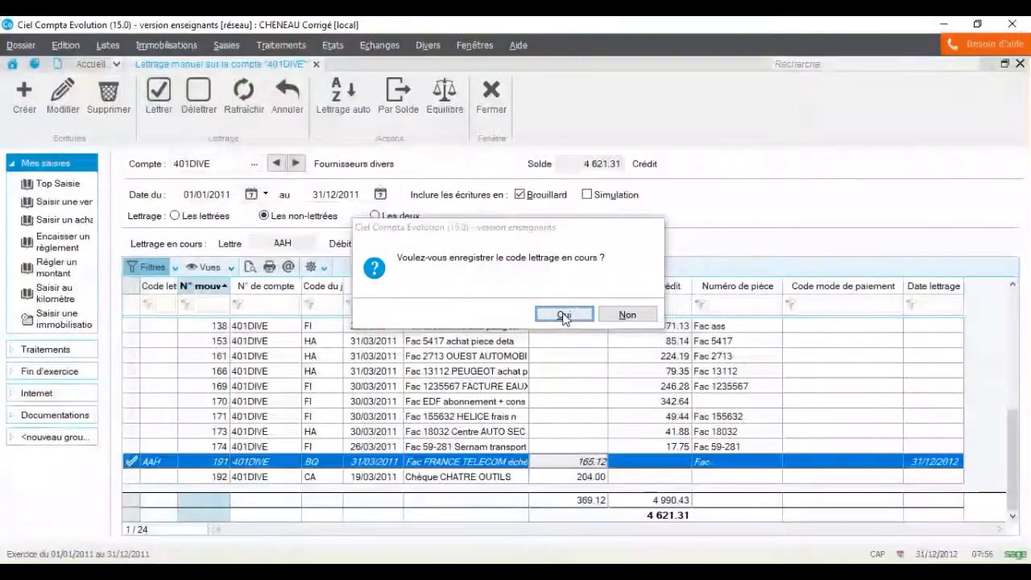
click(563, 315)
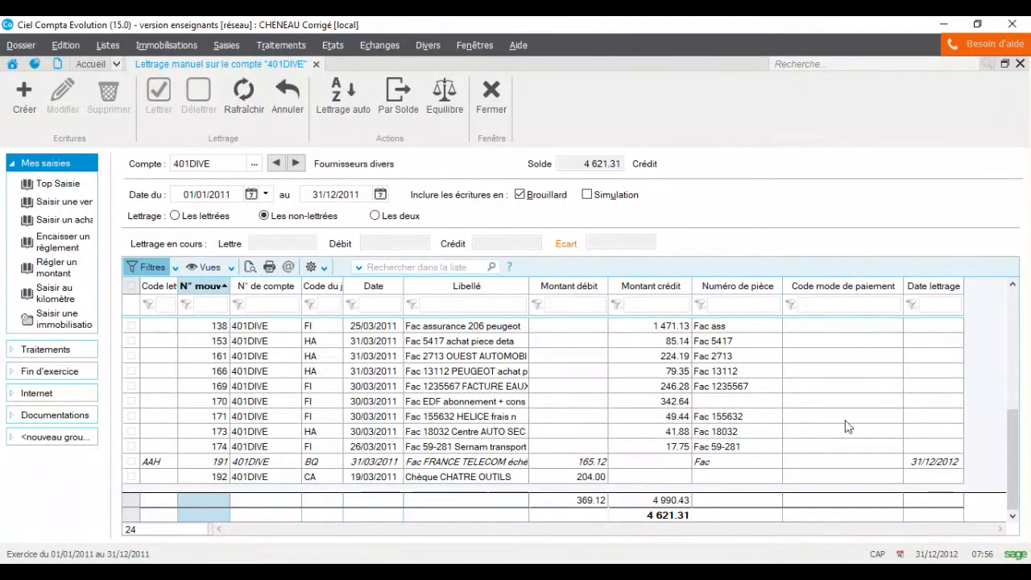
Assign the same lettering code to the CHATRE OUTILS invoice Fac 4215 and the Chèque CHATRE OUTILS payment.
scroll(997, 403, up, 5)
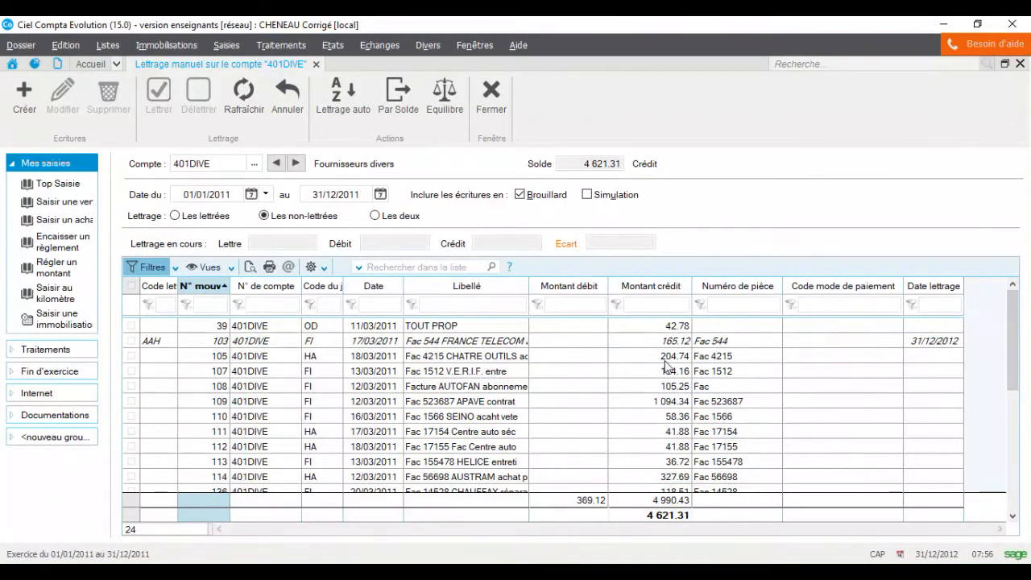
double_click(665, 359)
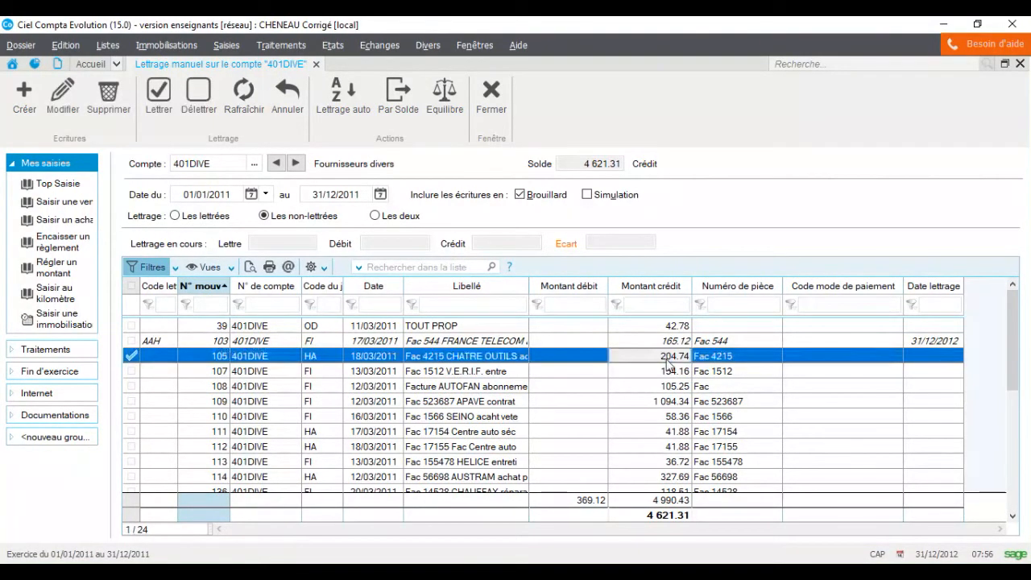
drag(1012, 358, 1015, 479)
double_click(596, 477)
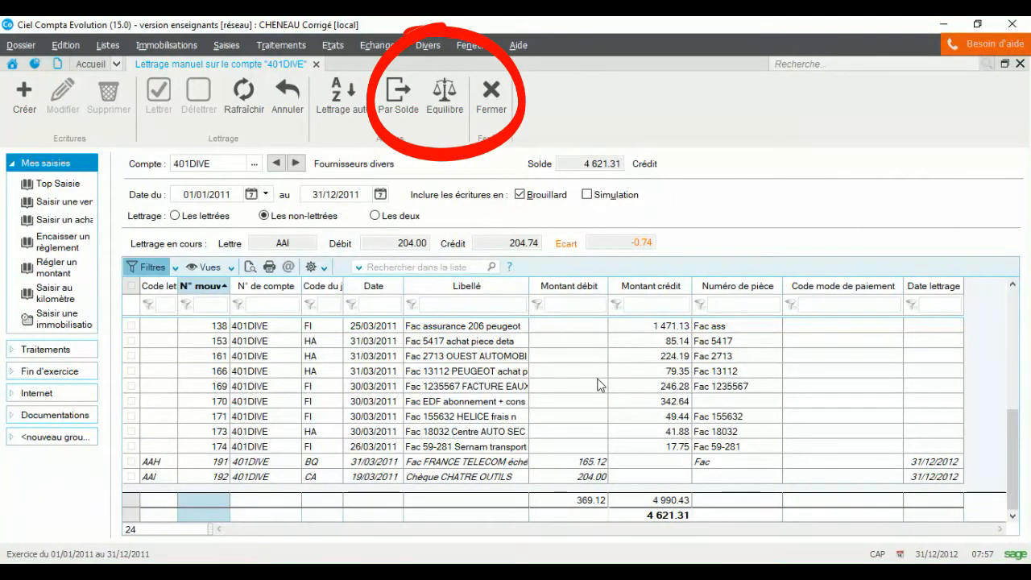
Start balancing the CHATRE OUTILS lettering and authorise a maximum lettering difference of 2.
click(447, 112)
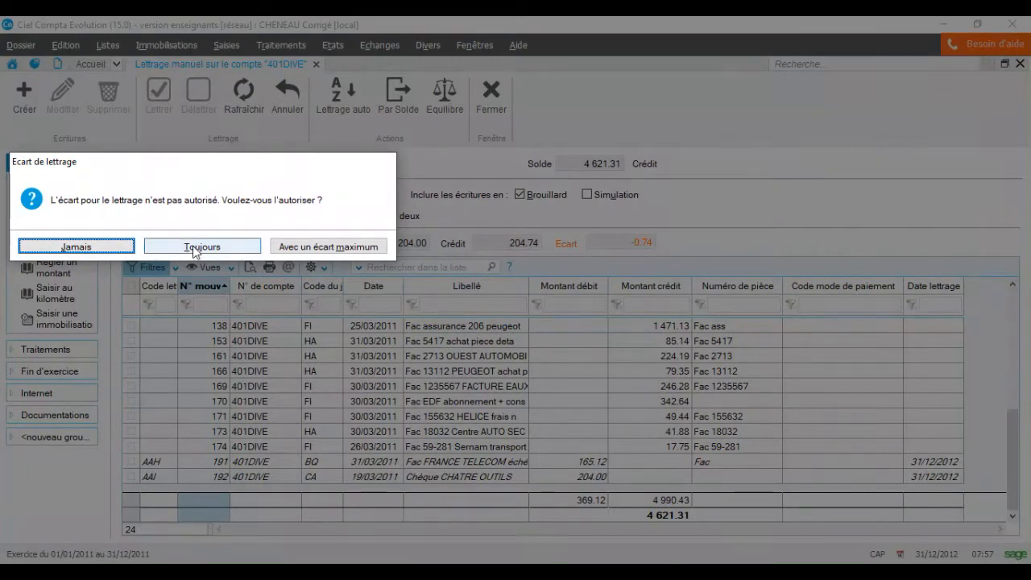
click(329, 248)
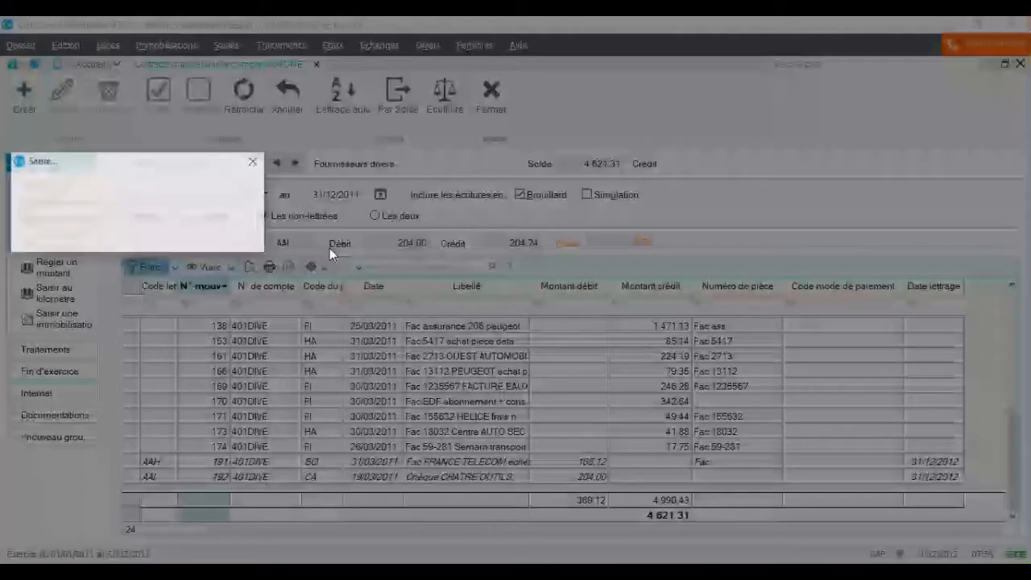
text(2)
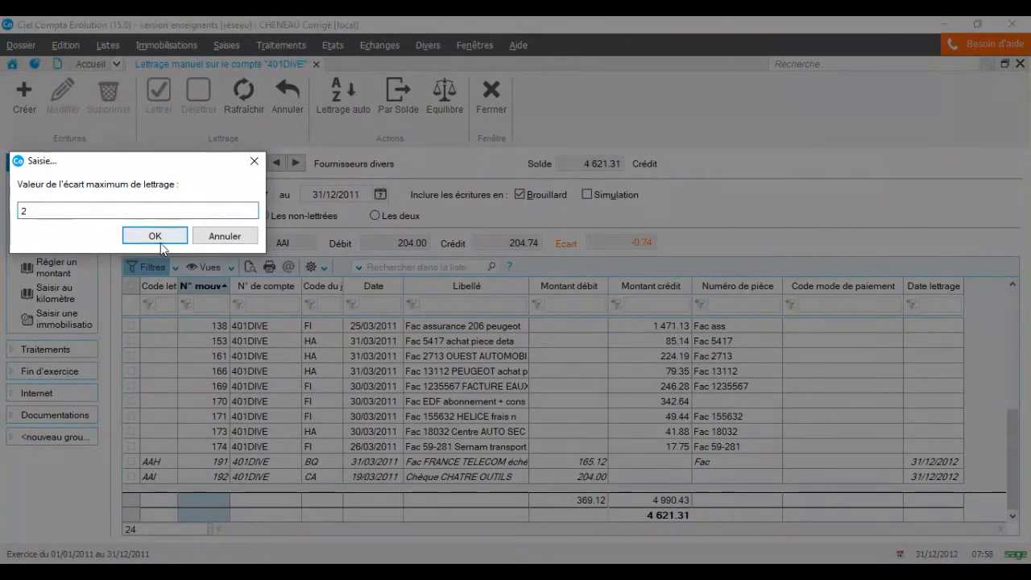
click(155, 238)
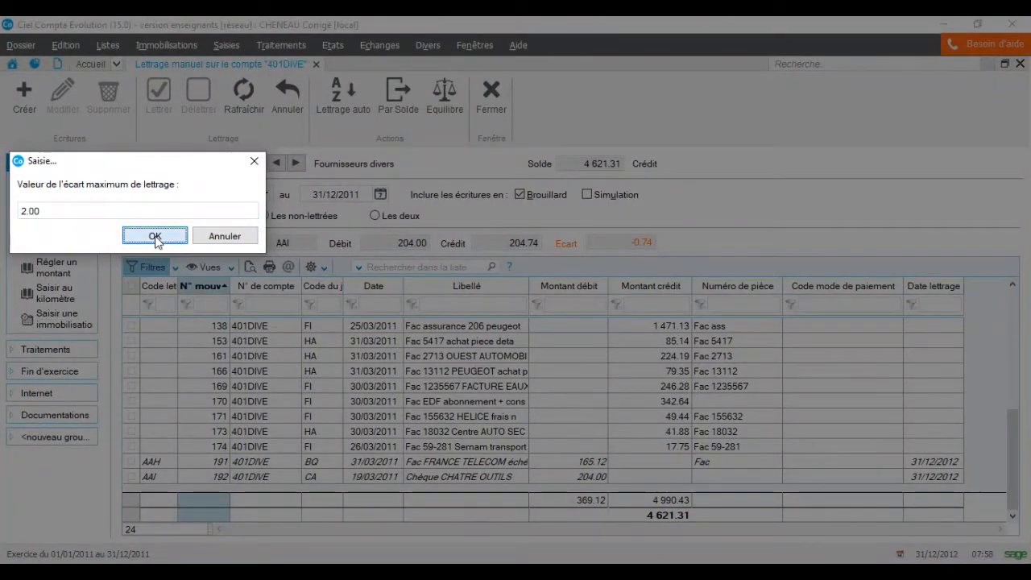
click(156, 237)
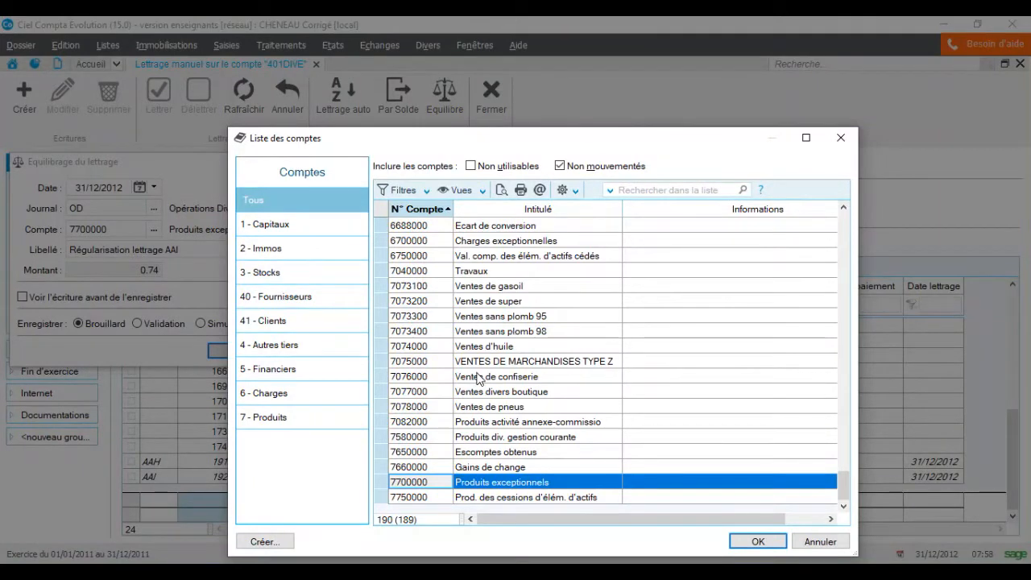
Assign the balancing entry to account 7580000 Produits div. gestion courante and date it 19/03/2011.
click(489, 441)
click(749, 539)
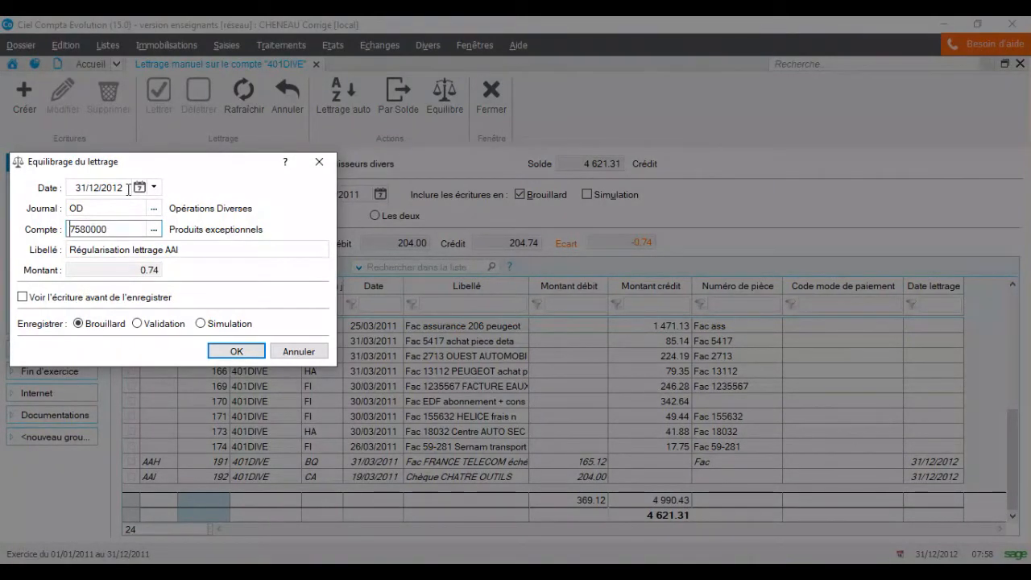
click(70, 187)
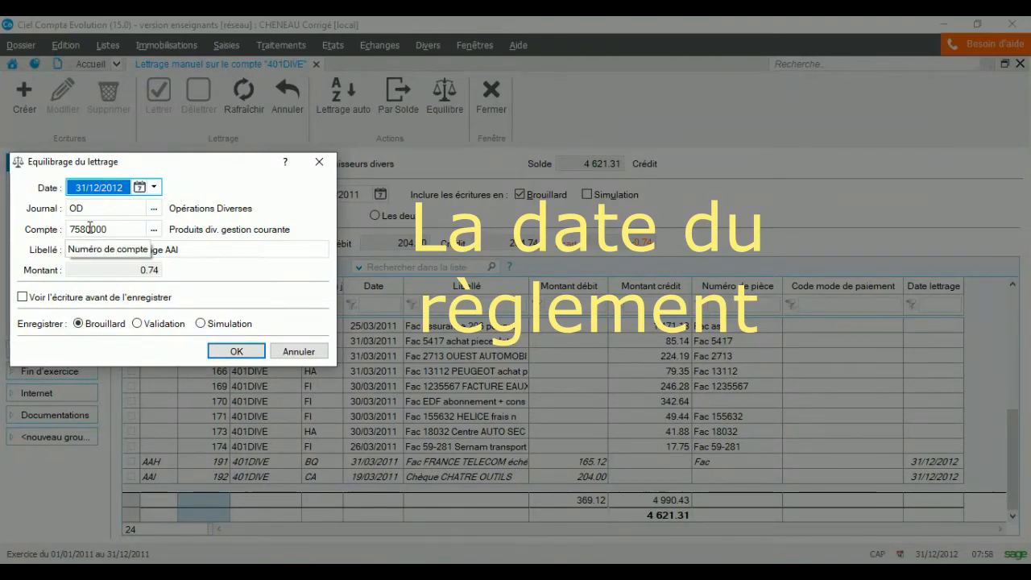
text(19/03/2011)
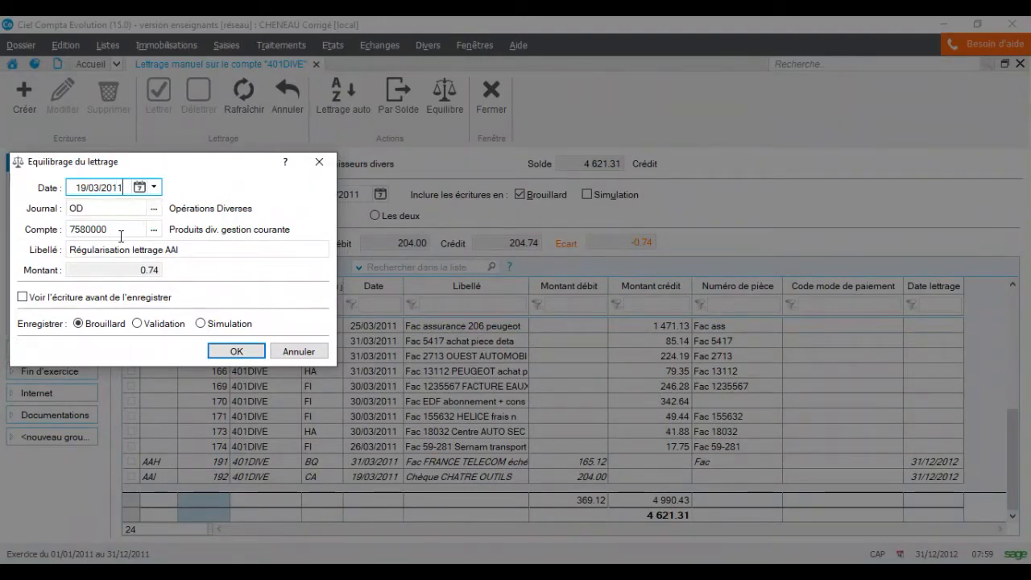
Record the balancing entry in Brouillard for the CHATRE OUTILS lettering and save the current lettering code.
click(236, 351)
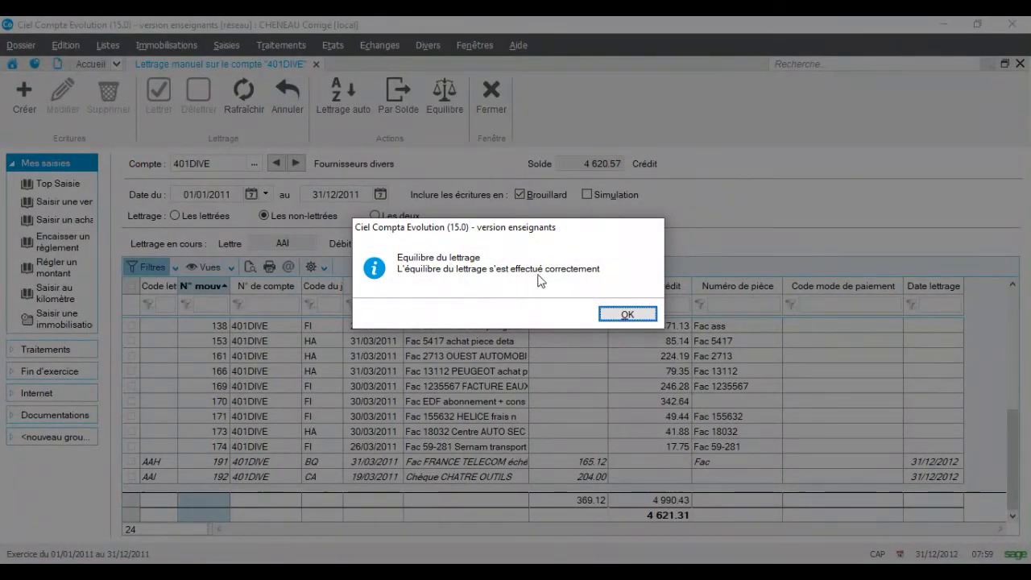
click(629, 316)
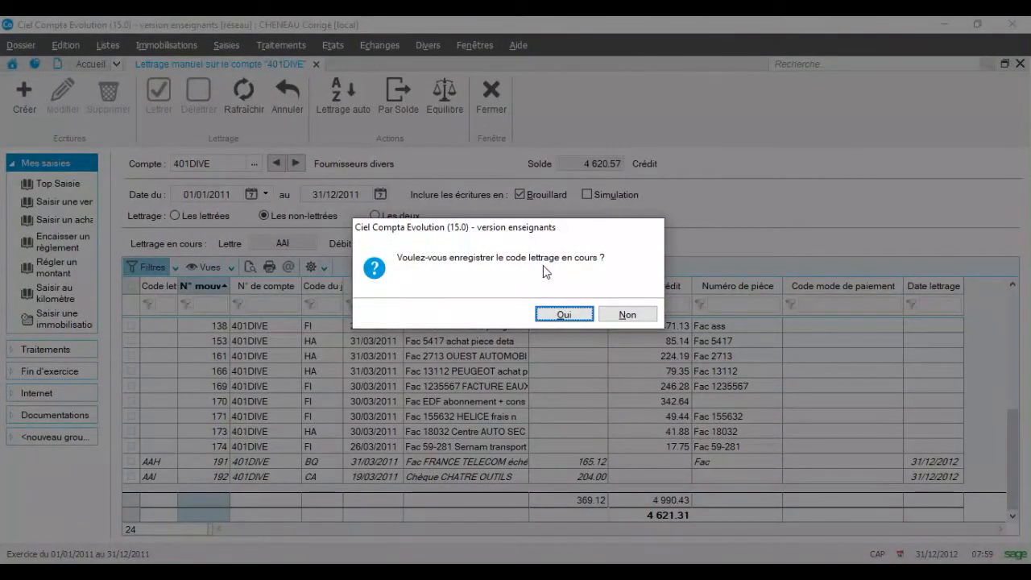
click(565, 314)
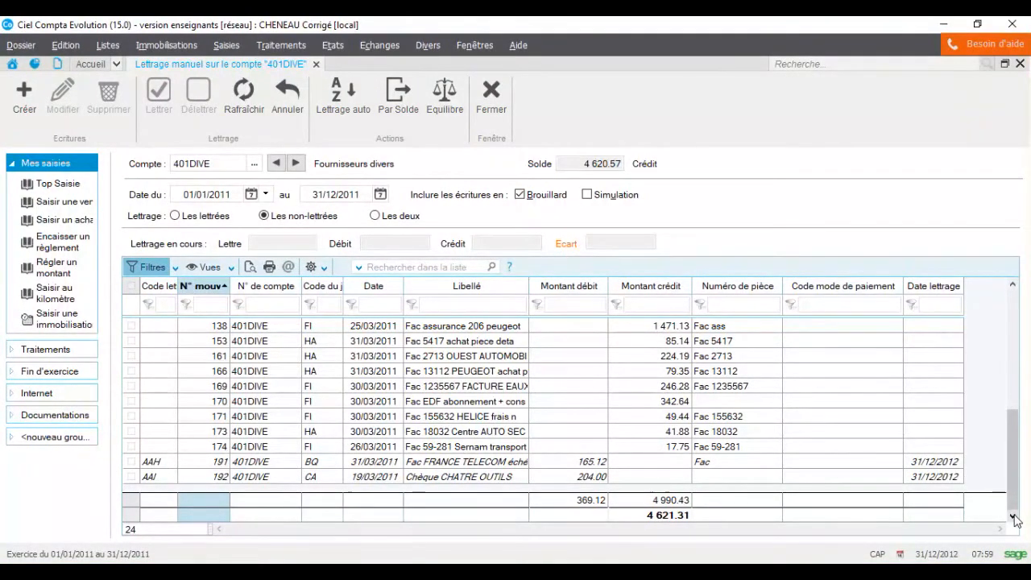
Review the entries of account 401DIVE, filtering on Les lettrées and back on Les non-lettrées.
drag(1011, 483, 1001, 385)
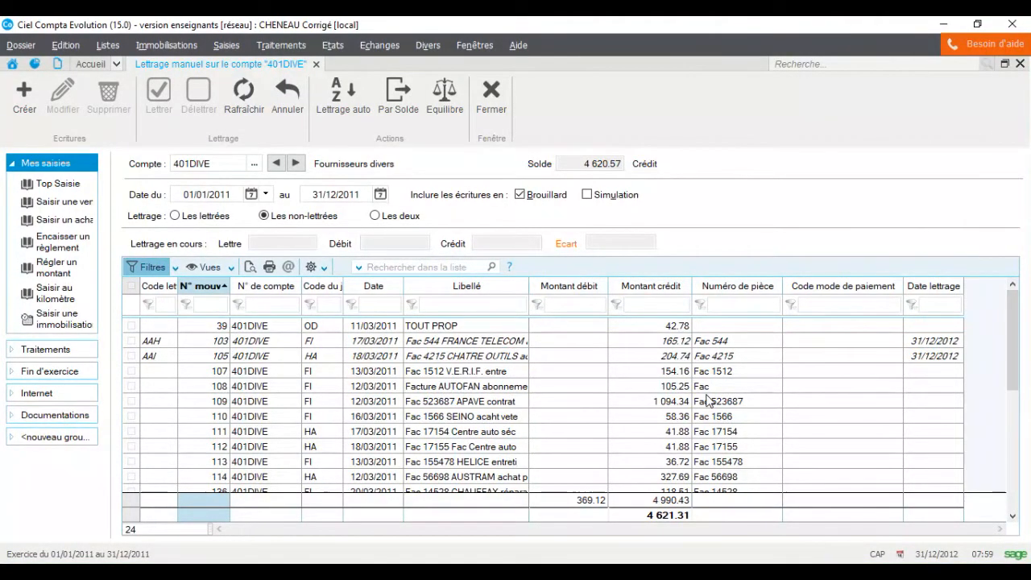
drag(1009, 343, 1027, 465)
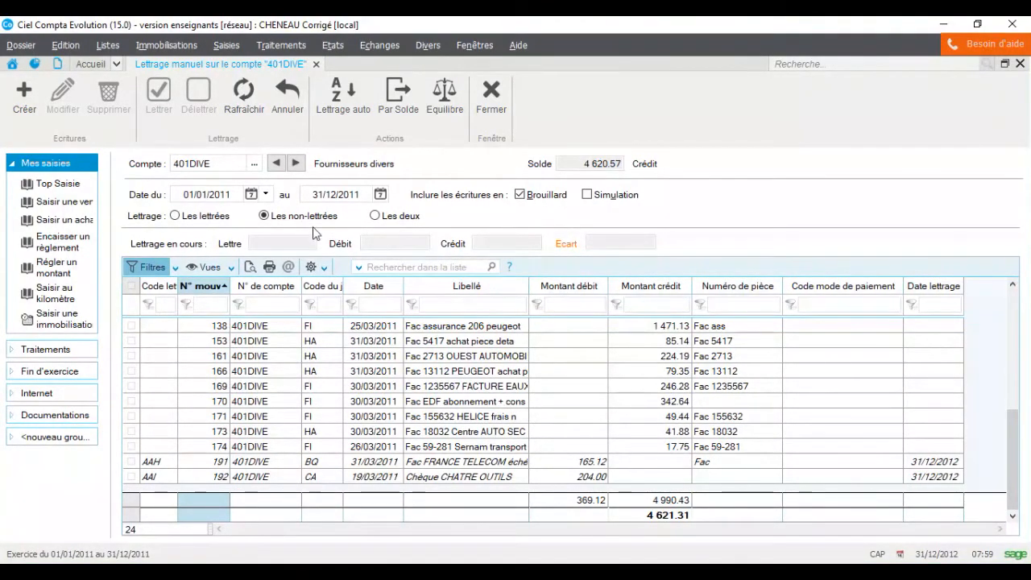
click(223, 217)
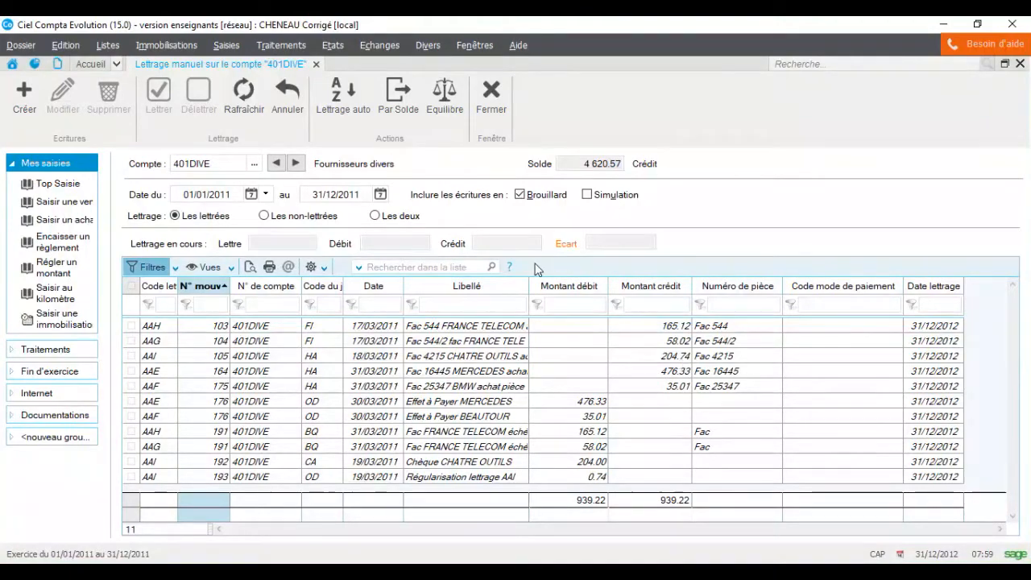
click(324, 217)
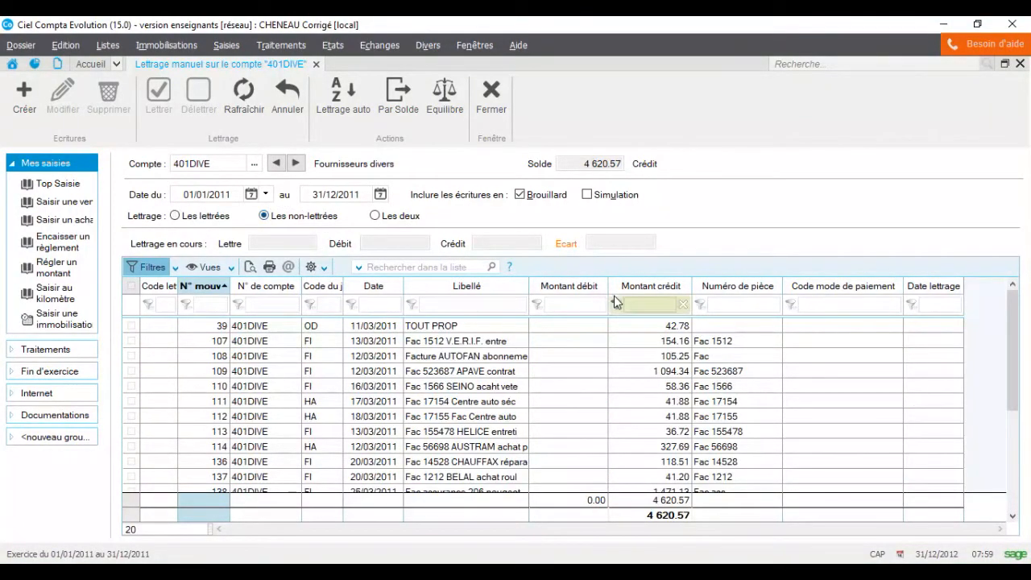
drag(1021, 364, 1023, 483)
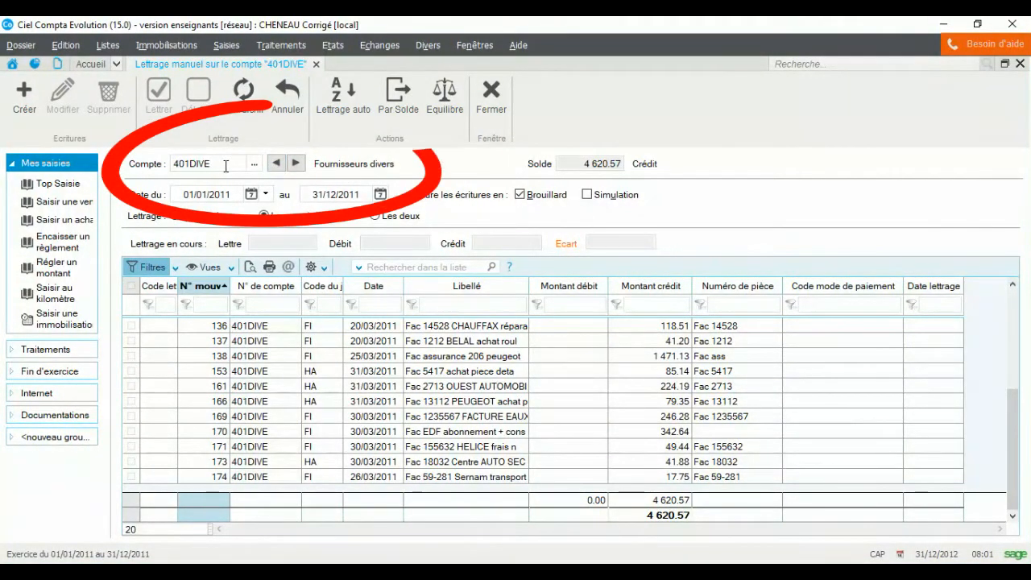
Look through the unlettered entries of the following letterable accounts up to 401PNOL, and close manual lettering.
click(296, 165)
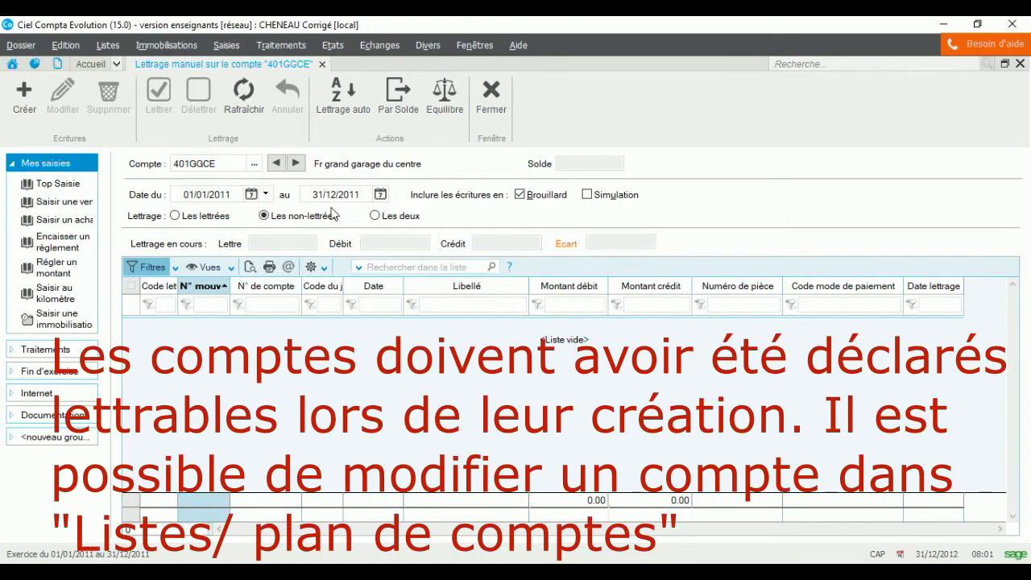
click(298, 166)
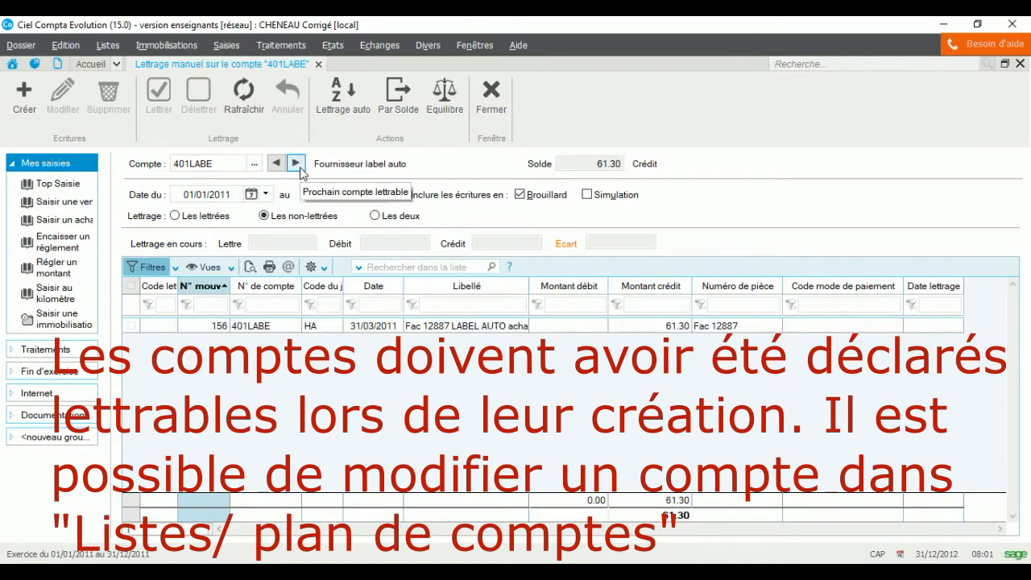
click(296, 165)
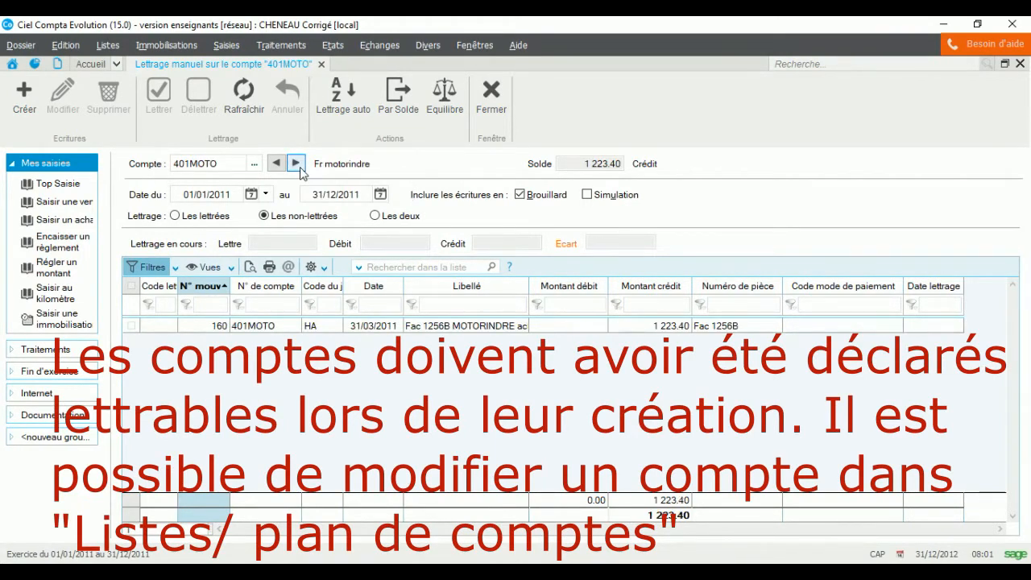
click(298, 165)
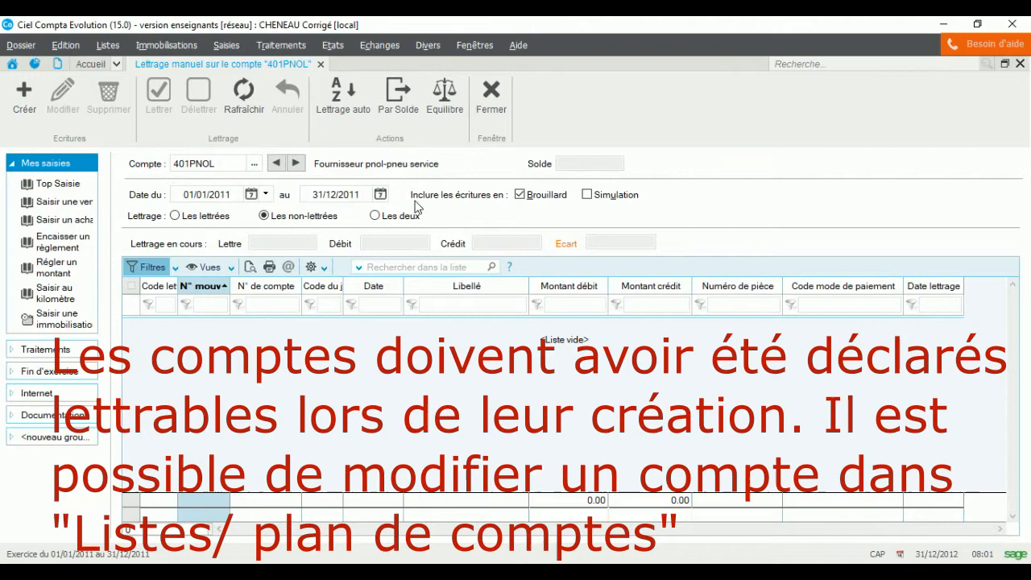
click(320, 64)
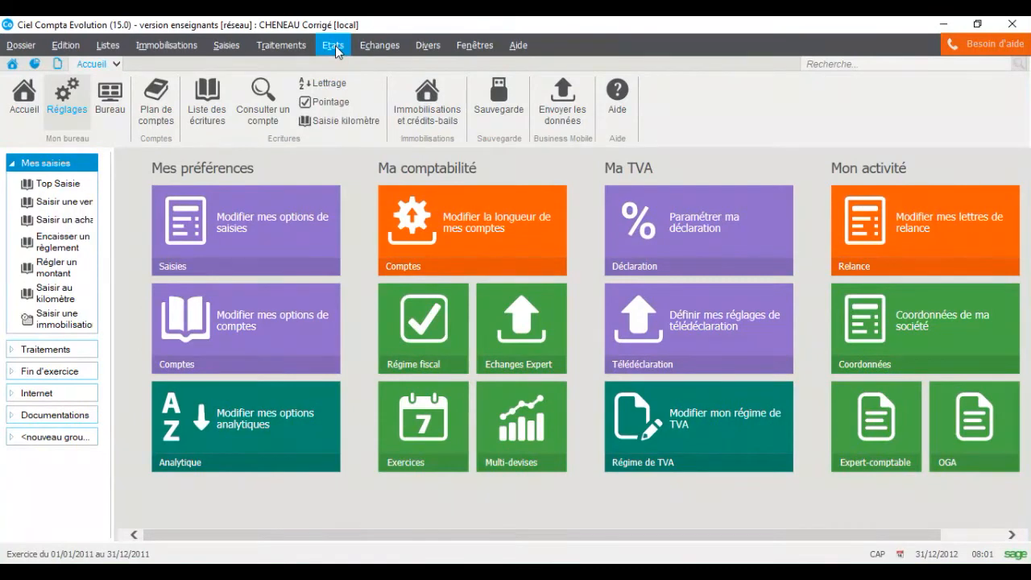
Set up a preview of the Grand livre report limited to the Fournisseurs class.
click(334, 46)
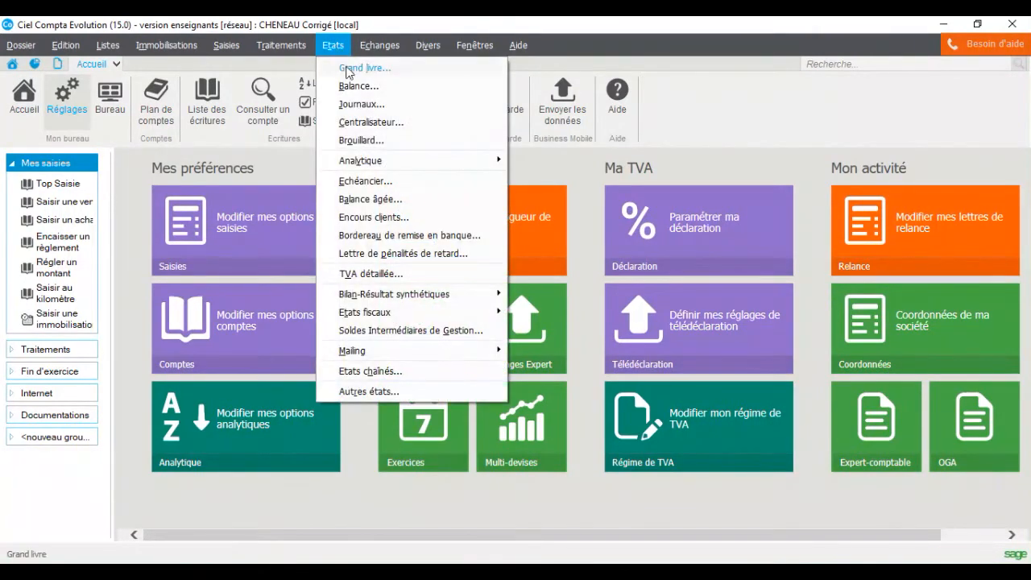
click(346, 68)
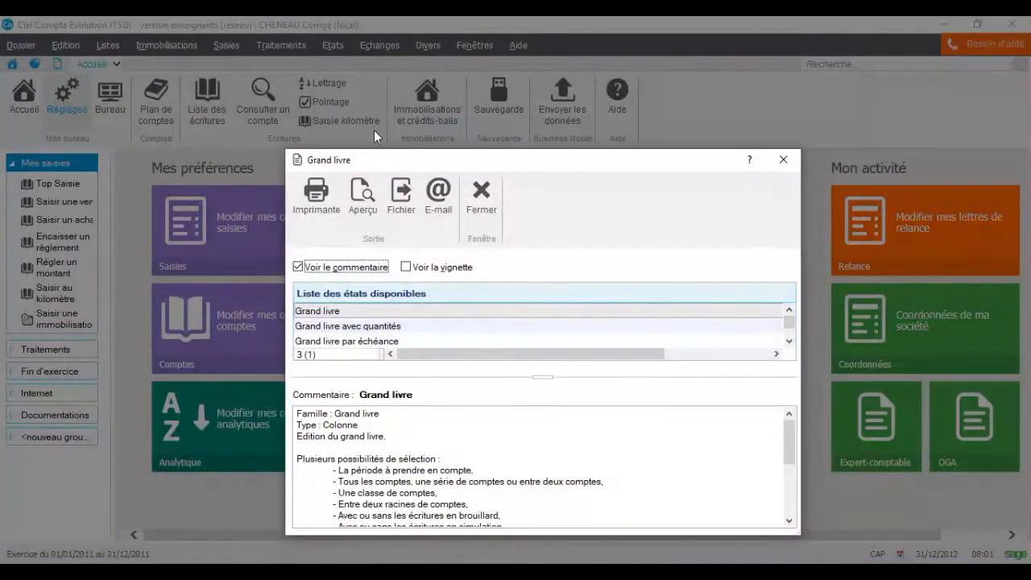
click(364, 201)
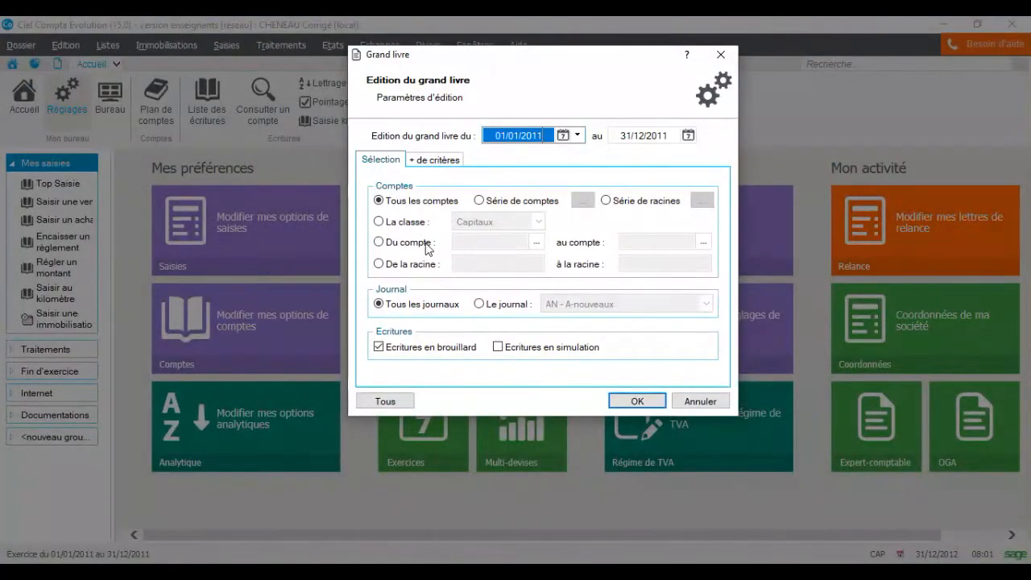
click(421, 227)
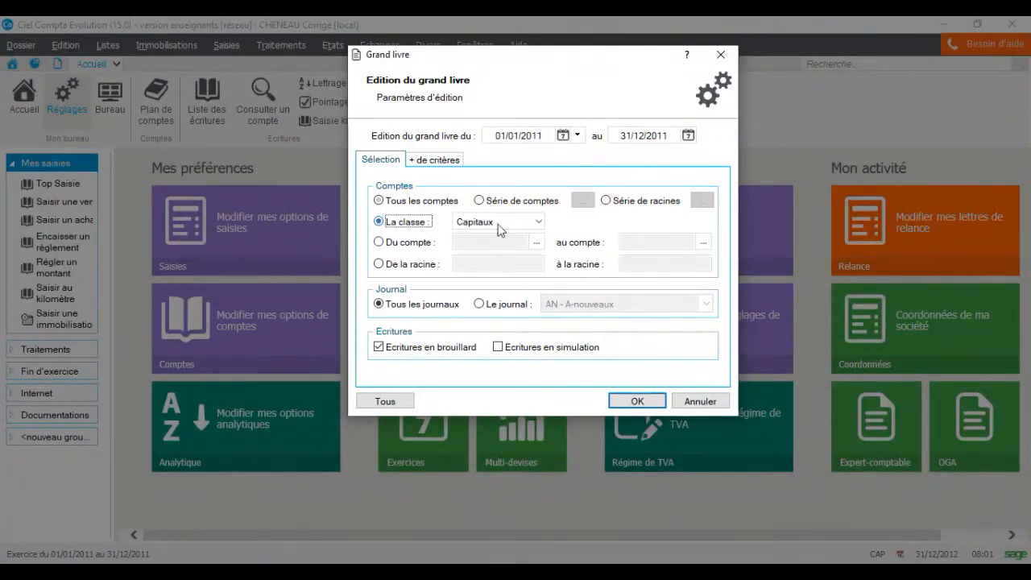
click(538, 225)
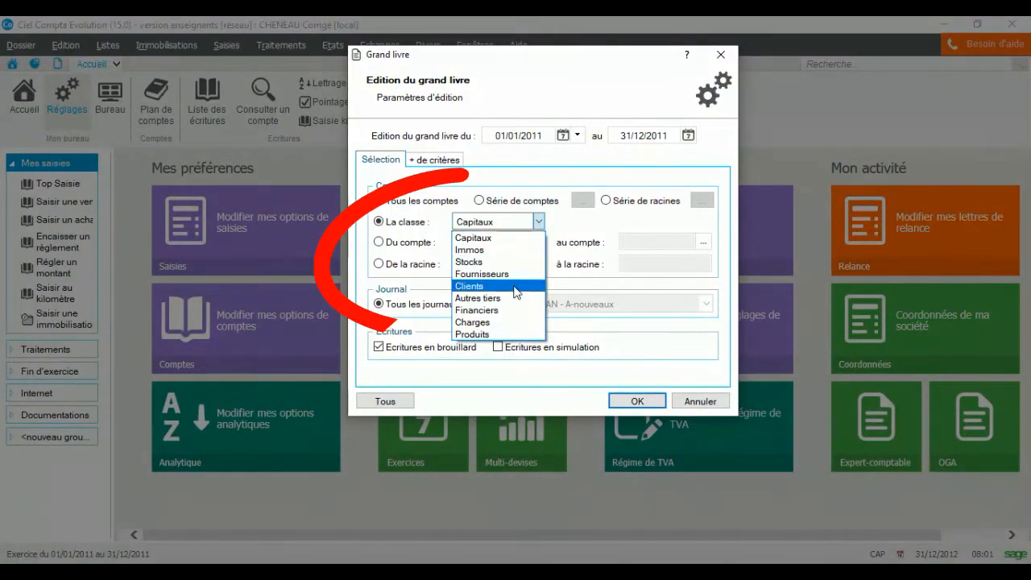
click(512, 272)
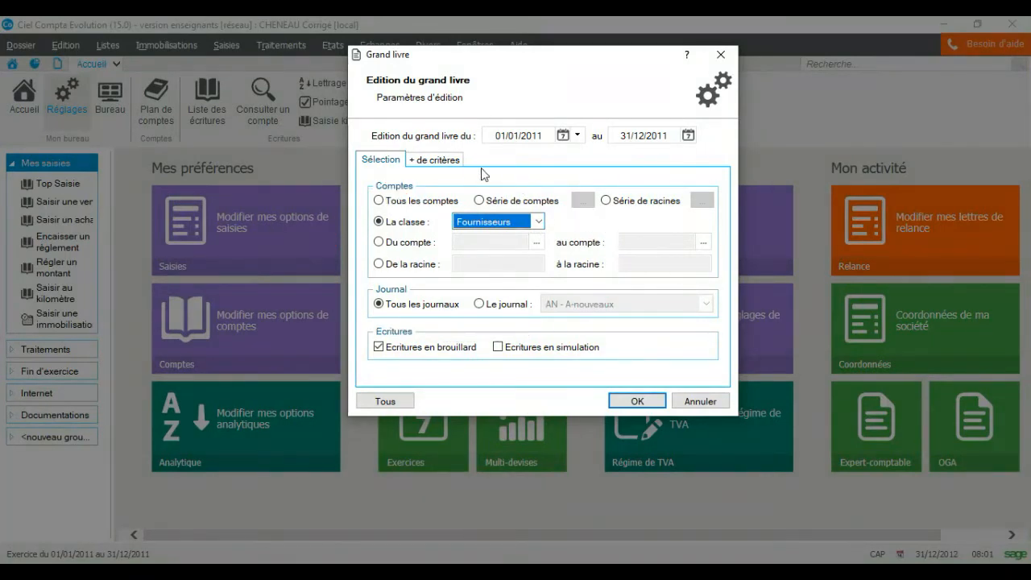
Restrict the Grand livre to Non lettrées entries, generate the preview and examine account 401DIVE before closing it.
click(445, 161)
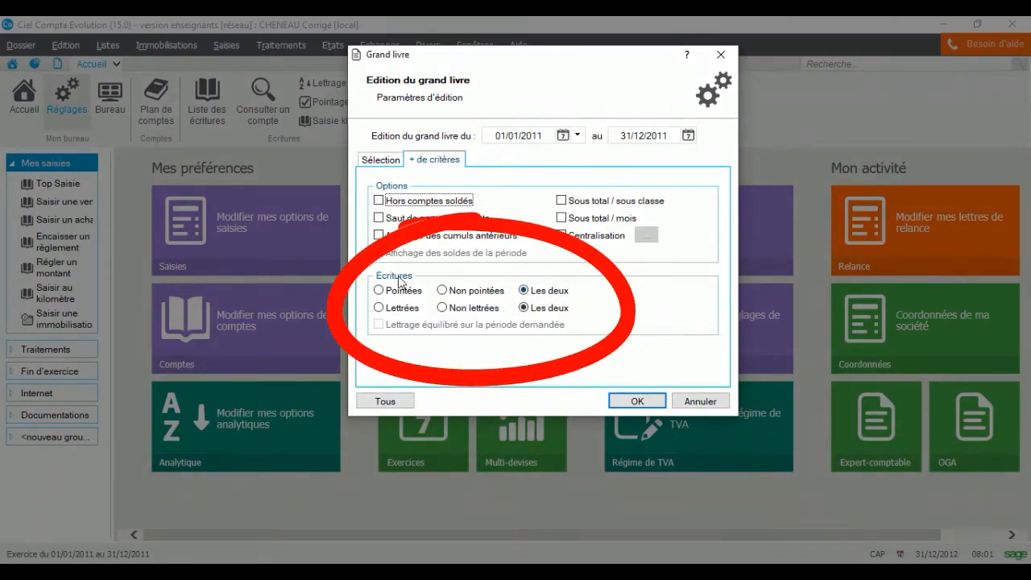
click(448, 307)
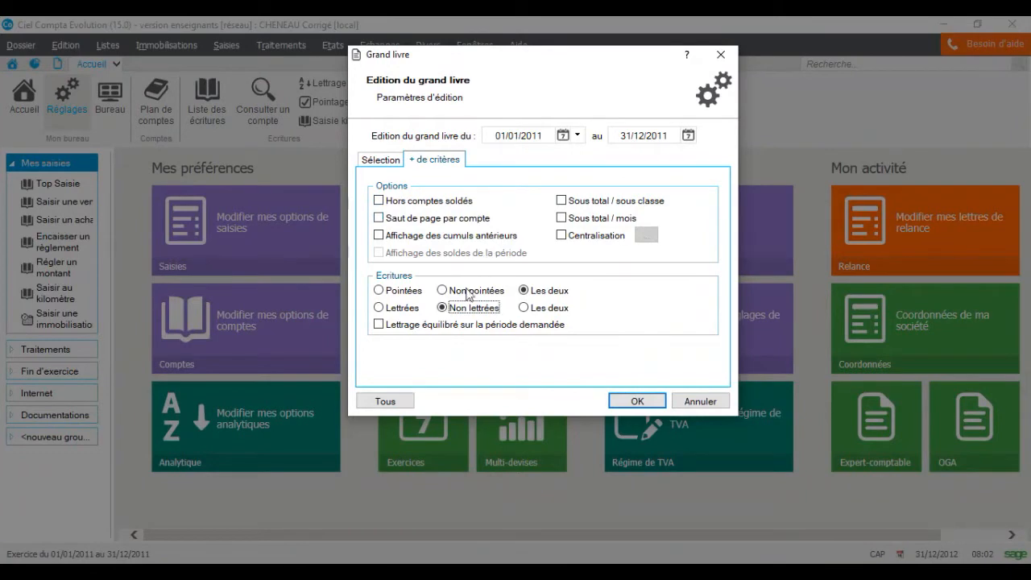
click(626, 398)
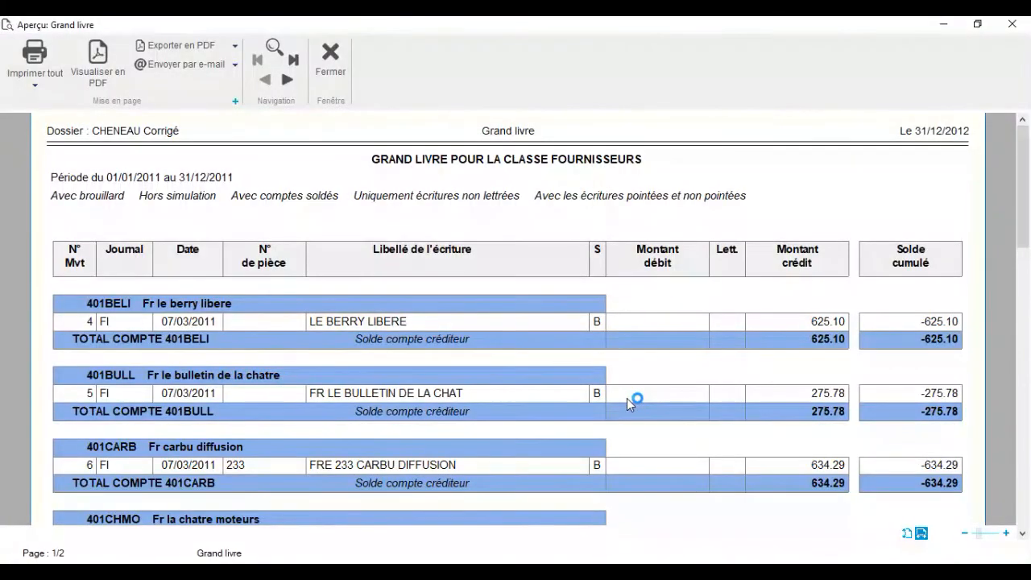
drag(1022, 230, 1028, 370)
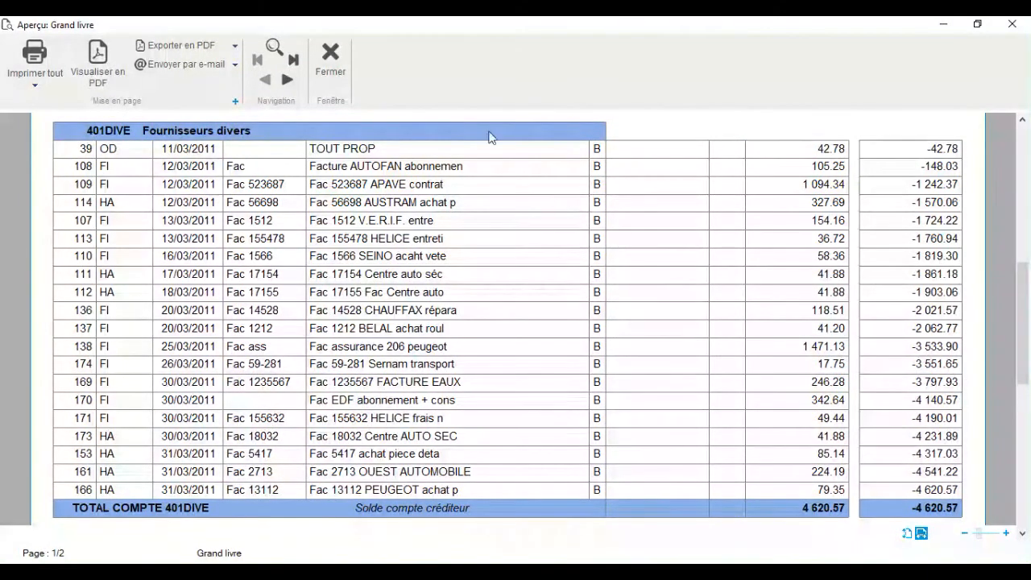
click(330, 57)
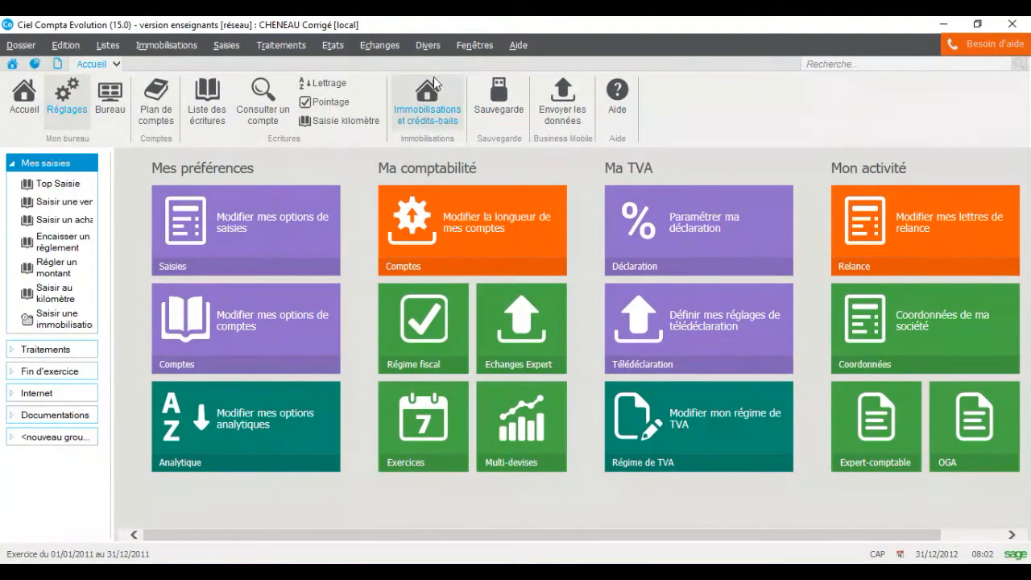
Set up automatic lettering by reference for the Fournisseurs class.
click(280, 45)
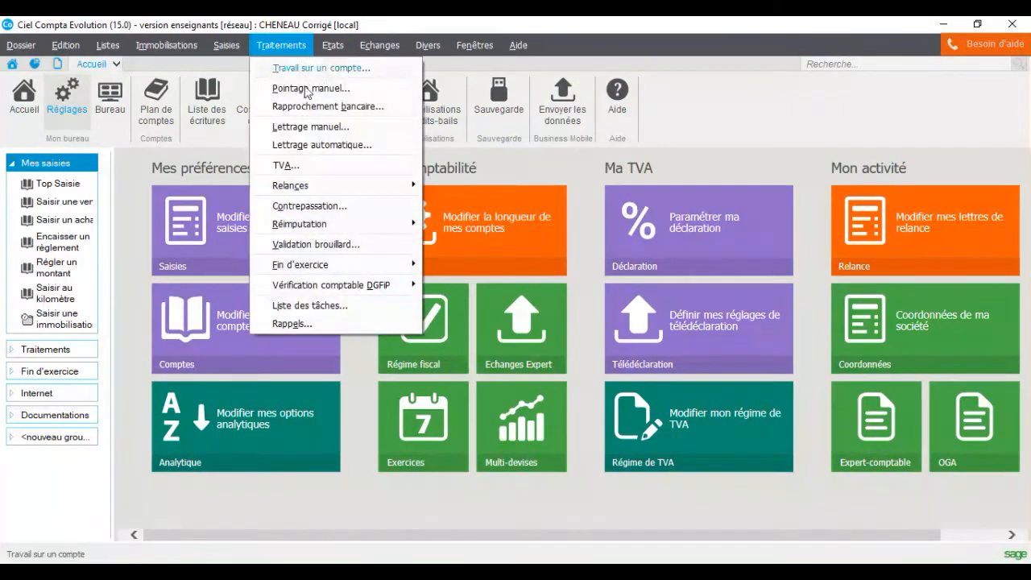
click(319, 144)
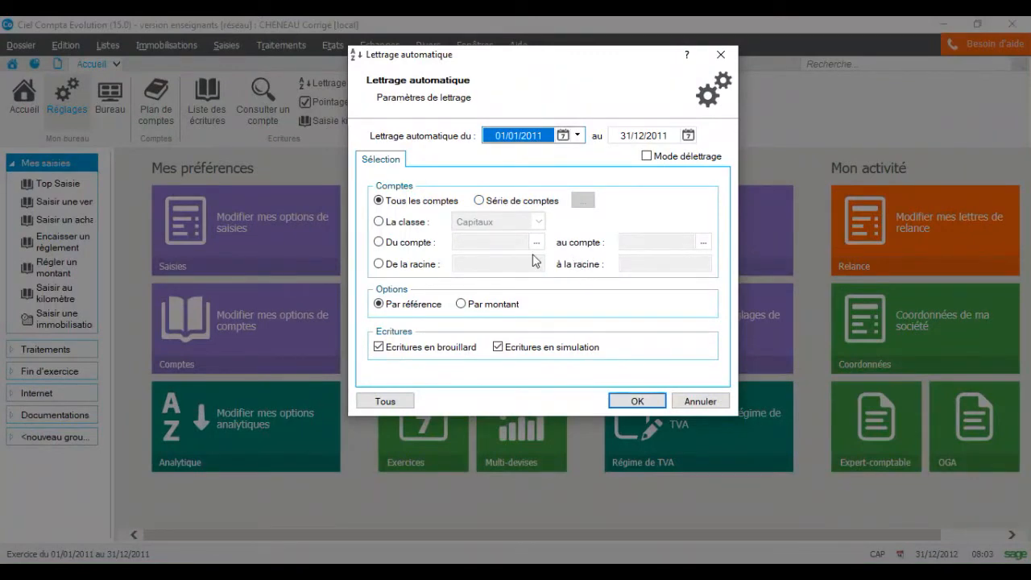
click(411, 241)
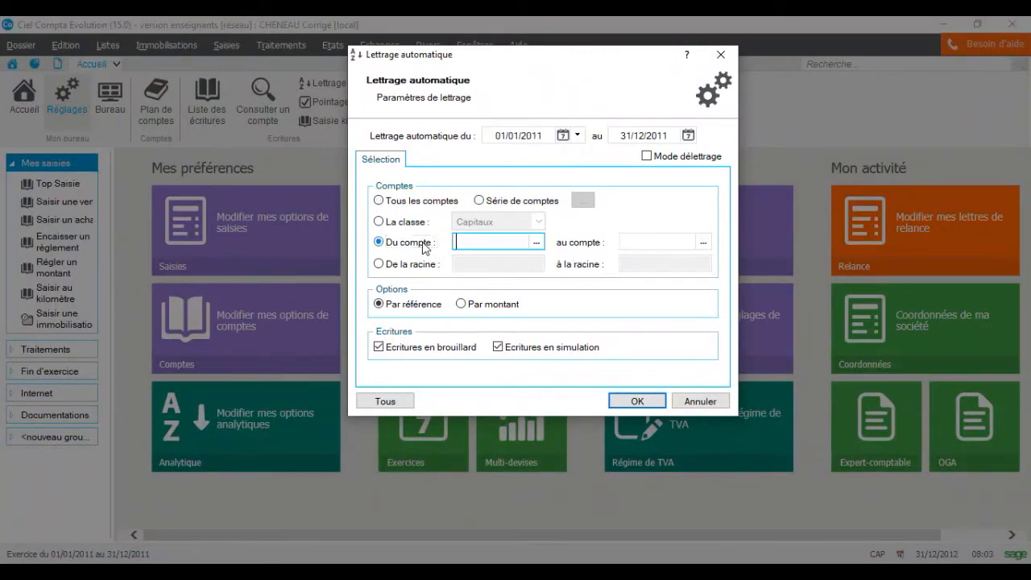
click(425, 223)
click(538, 221)
click(515, 269)
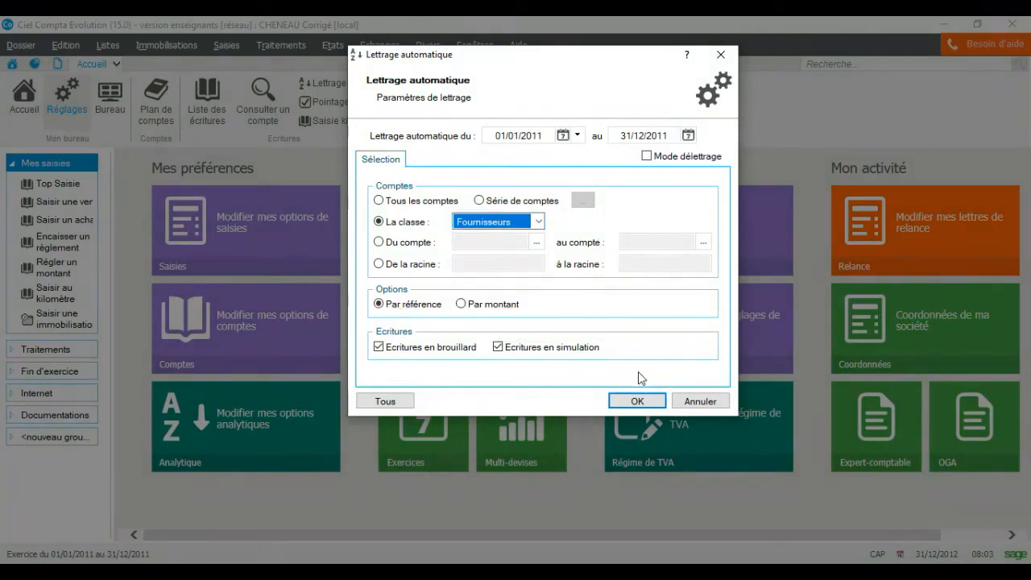
Try to run the automatic lettering, and abandon it after reading the preparation report.
click(638, 400)
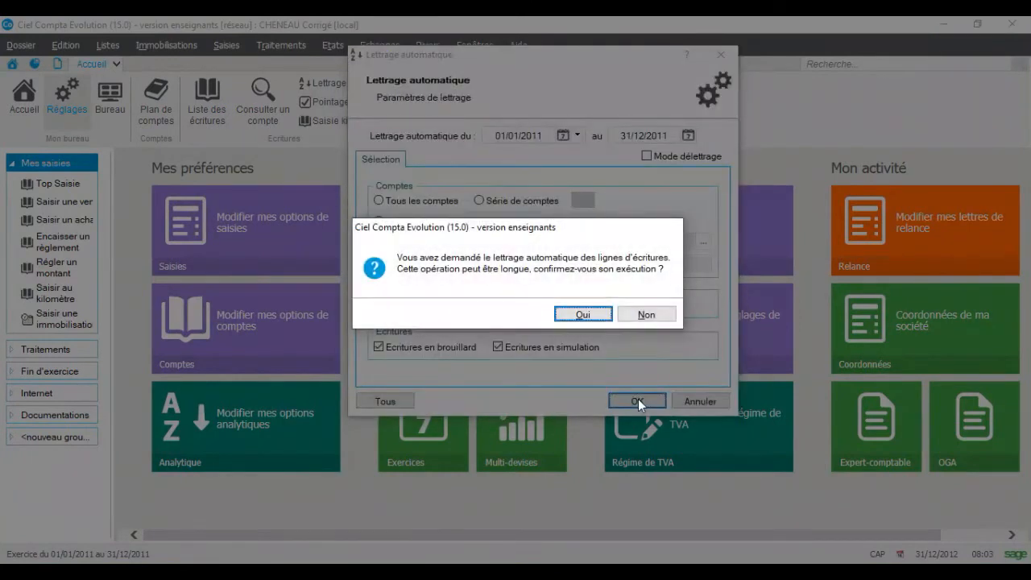
click(587, 314)
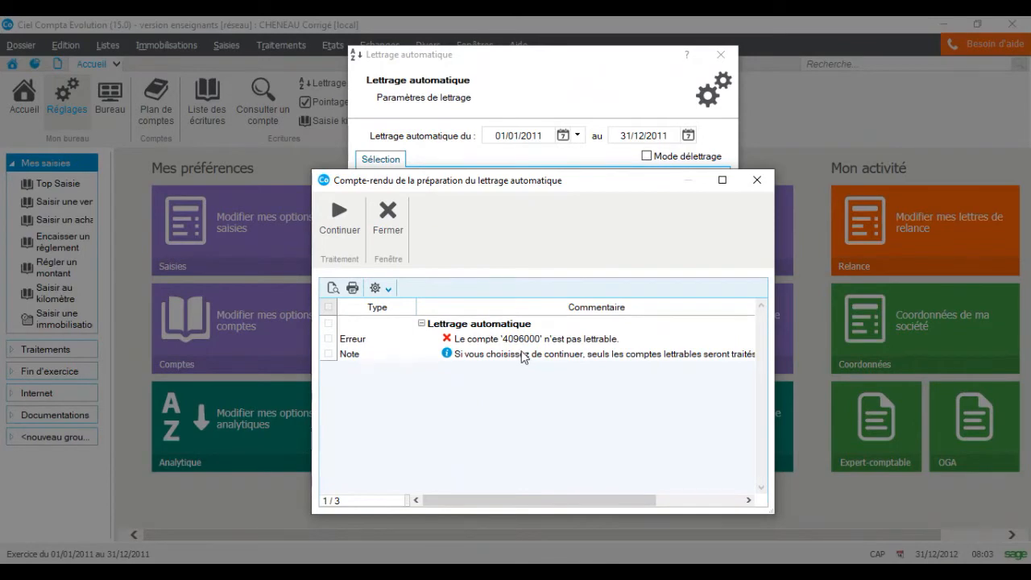
click(392, 233)
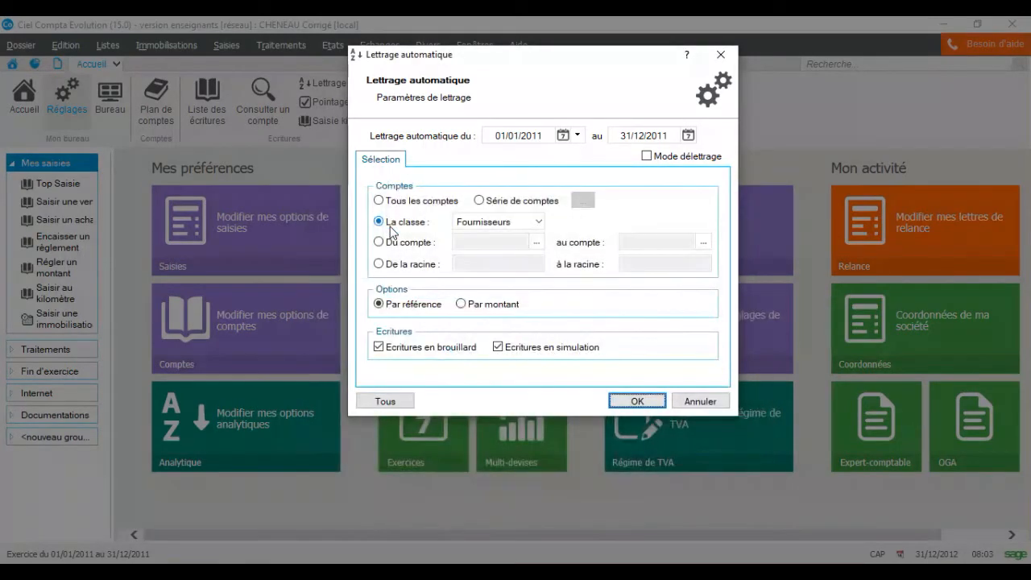
click(698, 402)
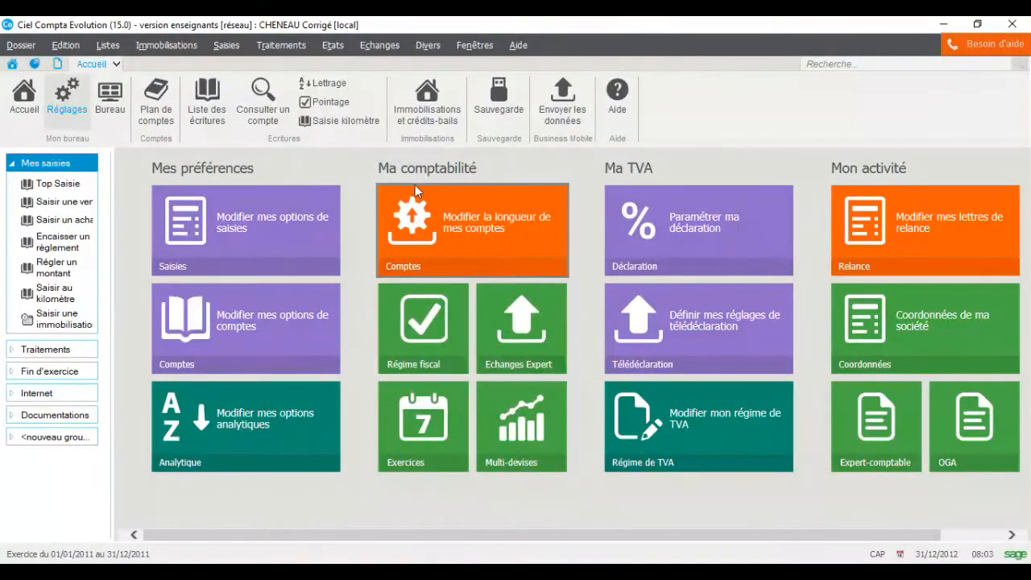
Open manual lettering for account 401DIVE, showing its non-lettered entries in a maximized window.
click(285, 49)
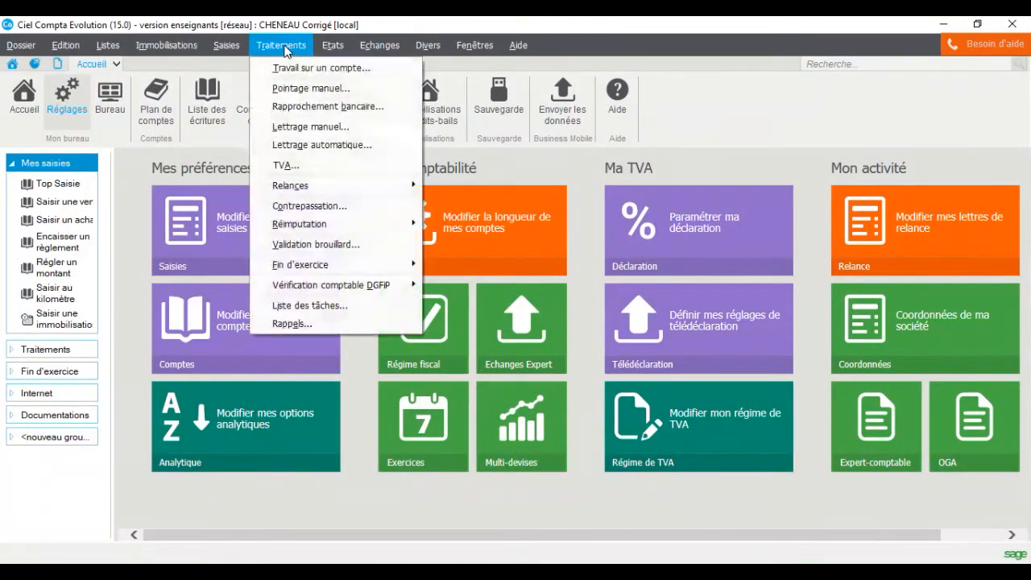
click(303, 127)
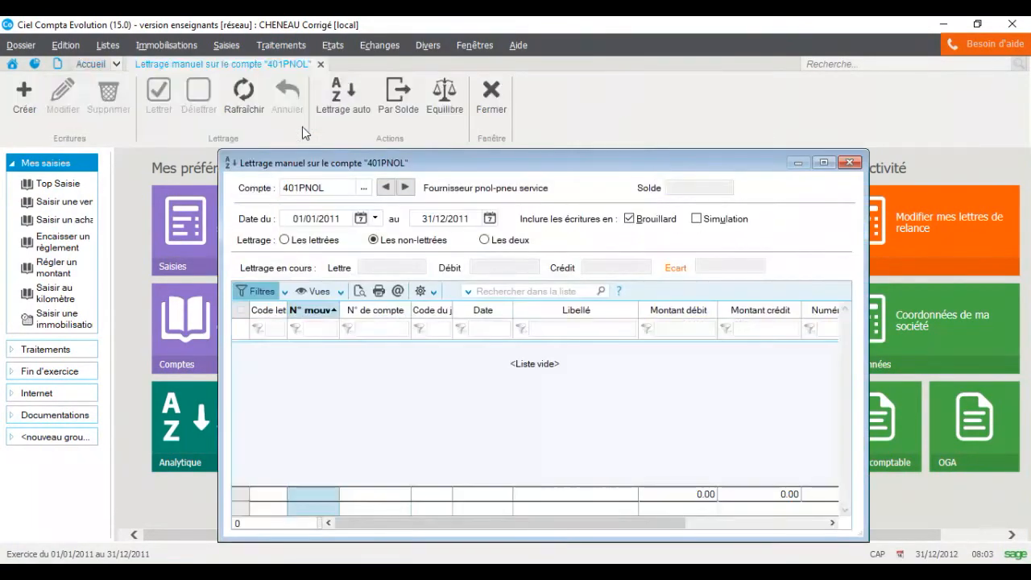
drag(333, 184, 281, 193)
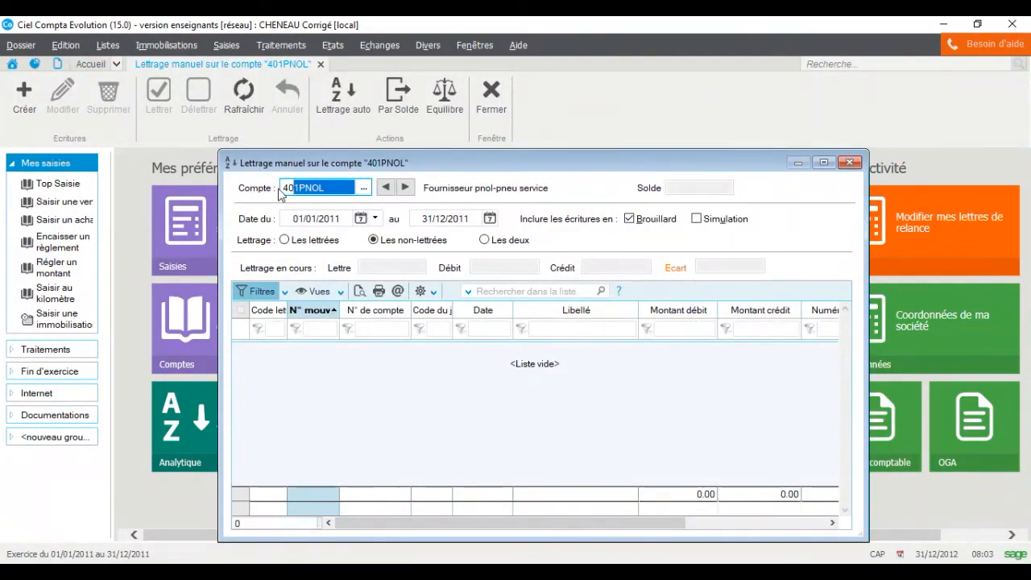
text(401)
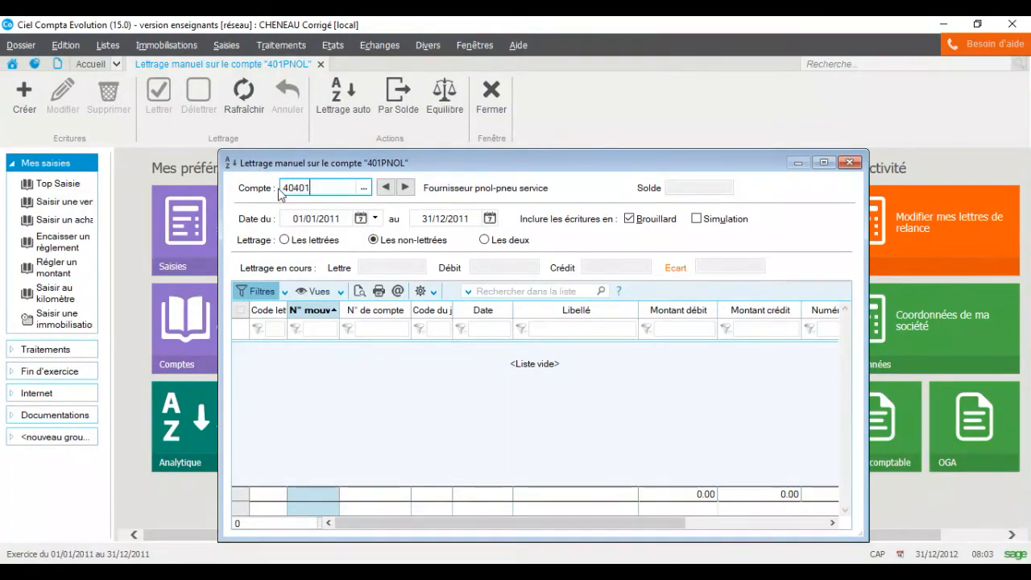
key(BackSpace)
key(BackSpace)
key(BackSpace)
key(BackSpace)
key(BackSpace)
text(401DIVE)
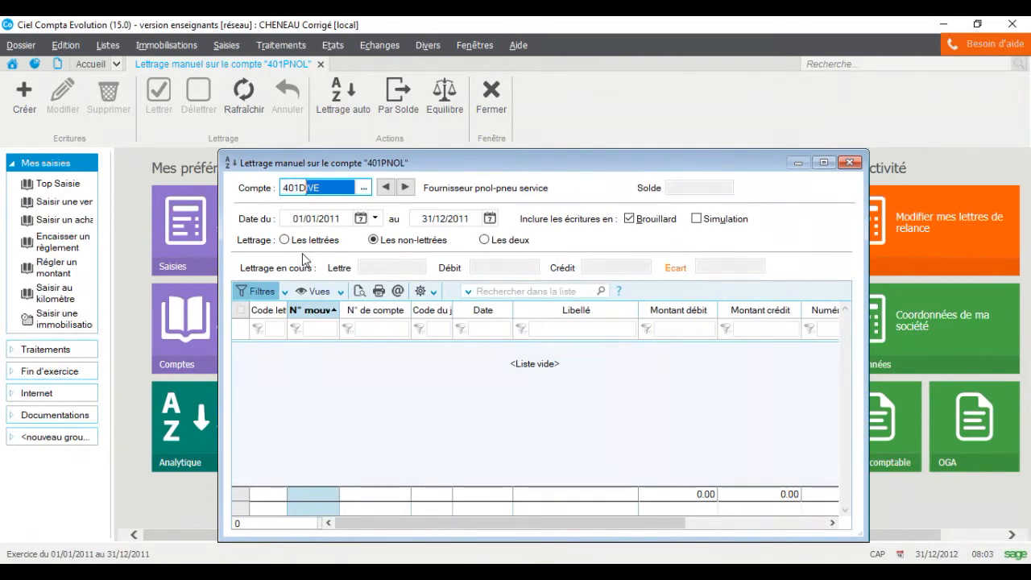
key(Tab)
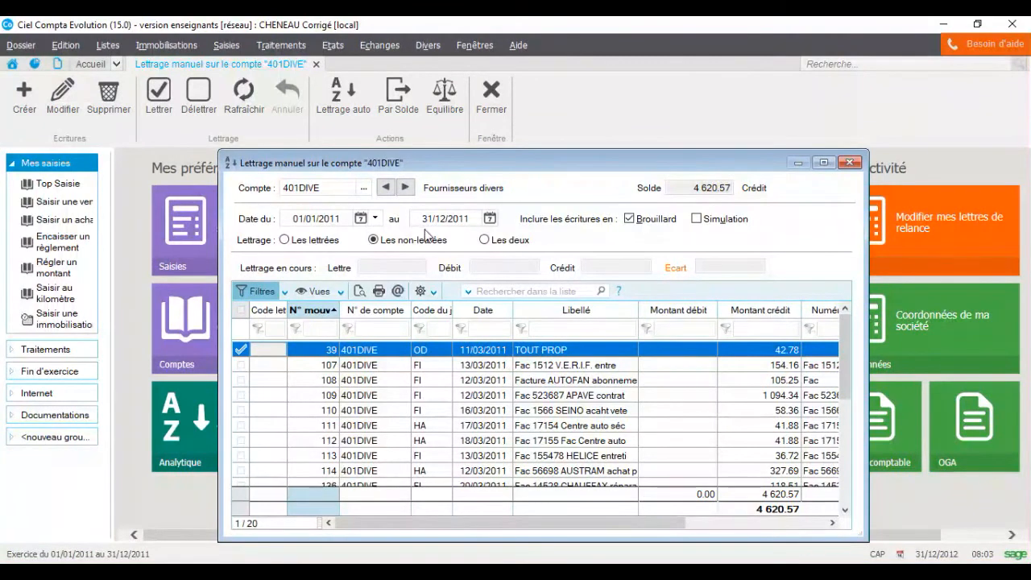
double_click(477, 172)
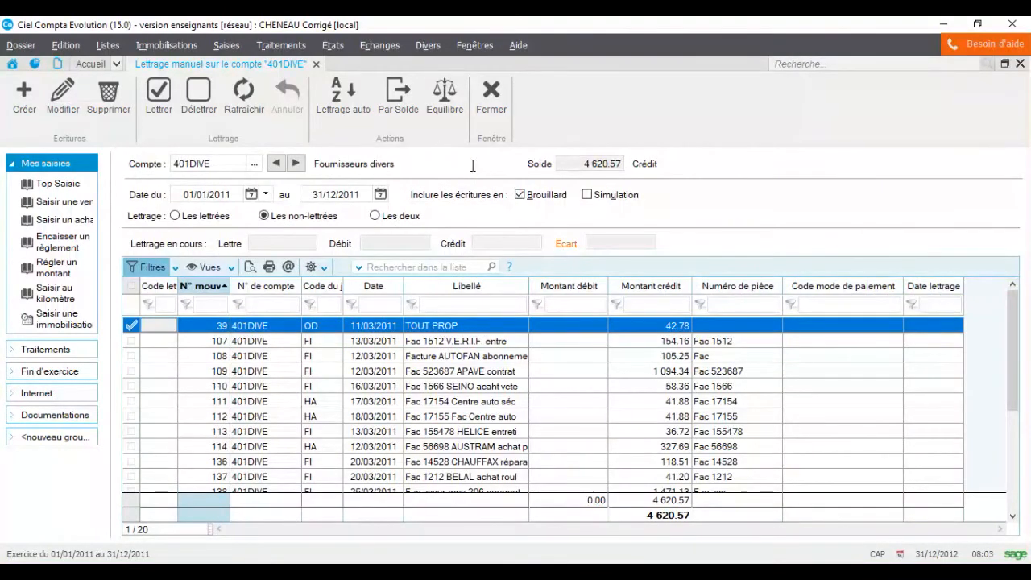
Run automatic lettering by Montant on account 401DIVE at level 1 with Réf. prioritaire enabled.
click(350, 101)
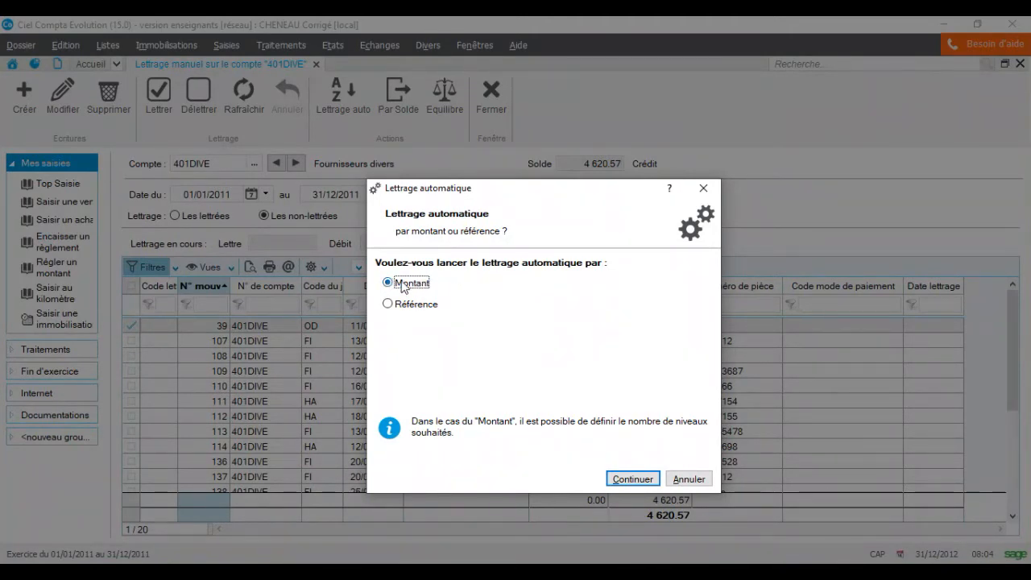
click(631, 481)
click(632, 480)
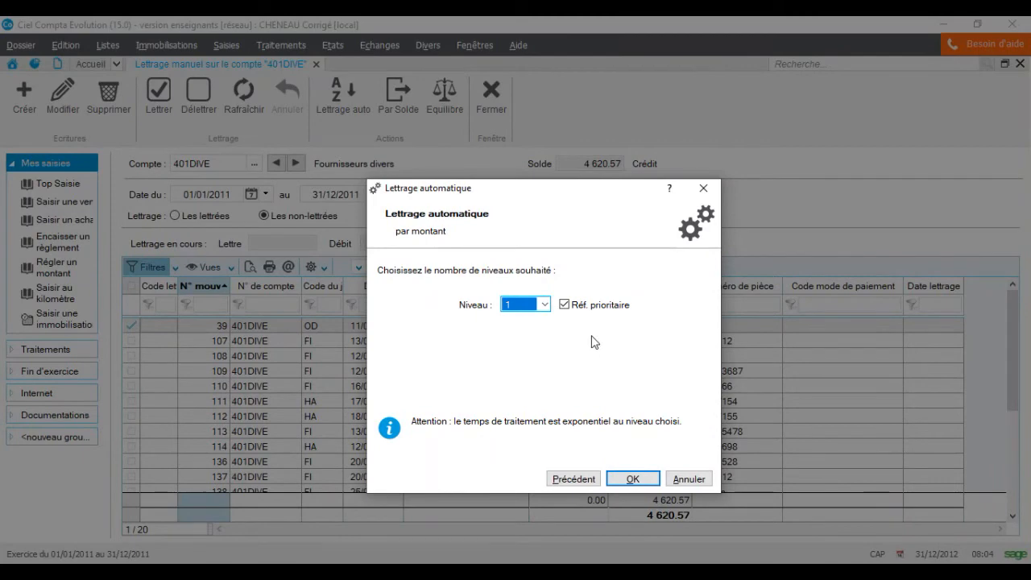
click(545, 304)
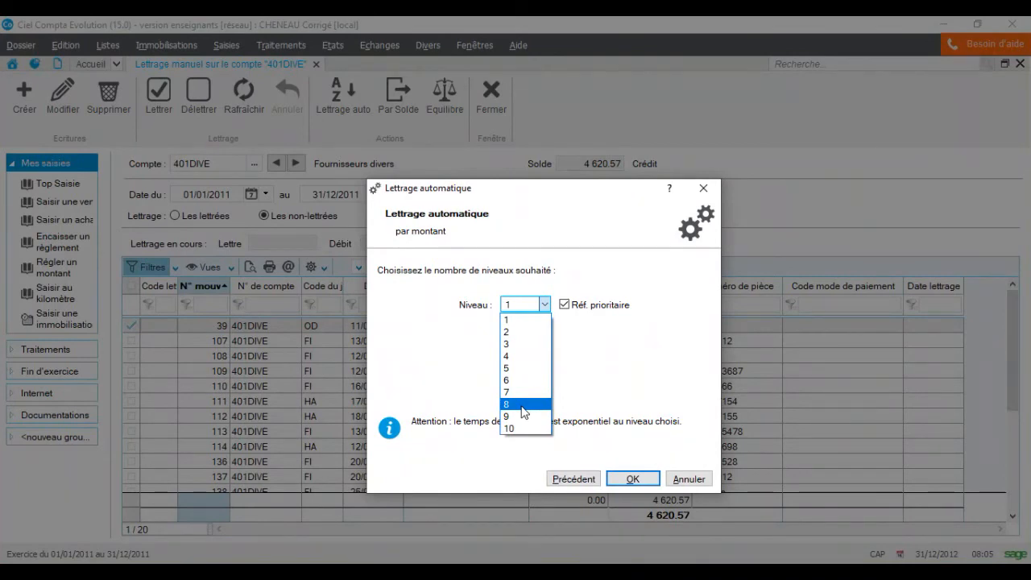
click(518, 320)
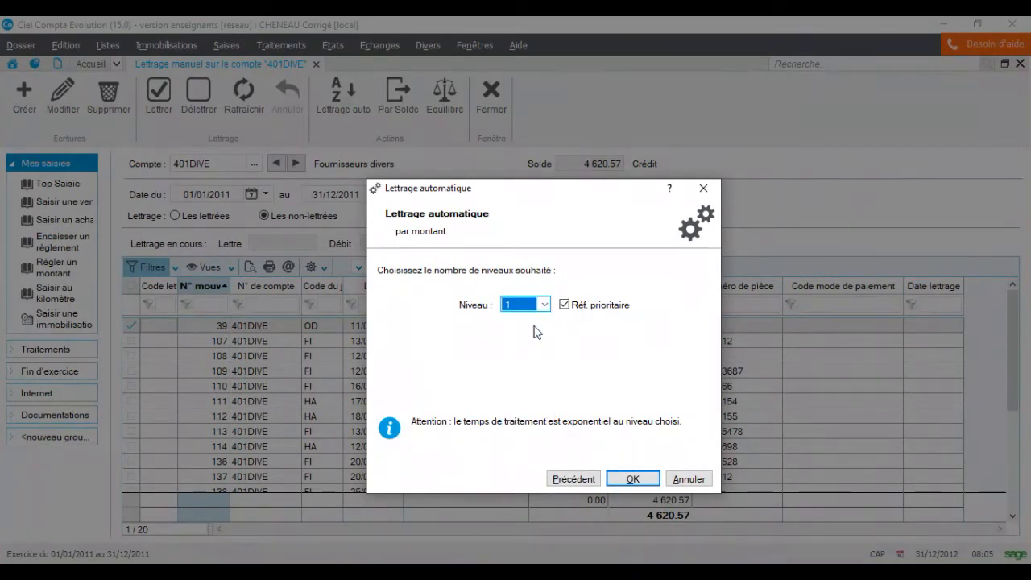
click(634, 479)
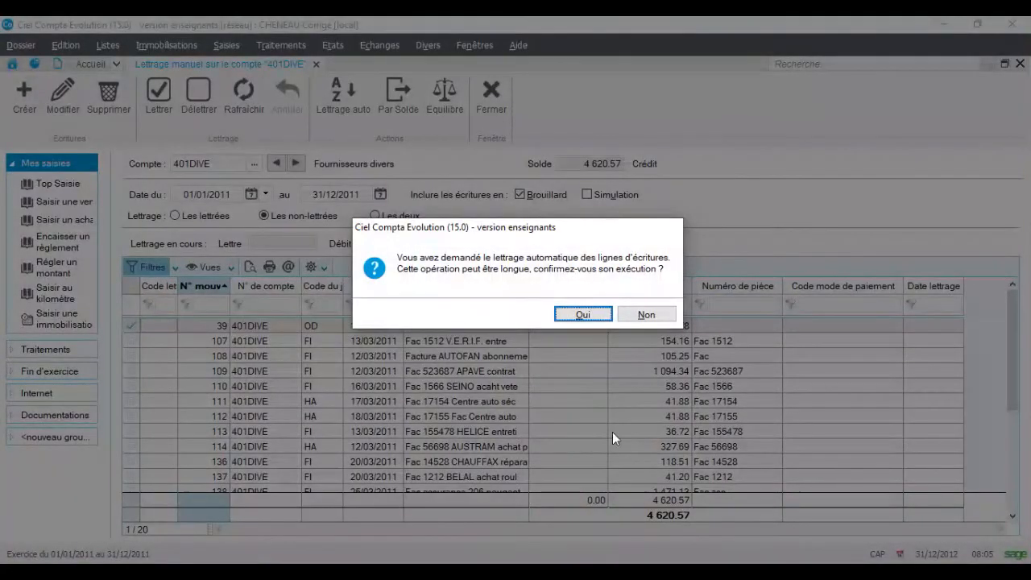
click(581, 315)
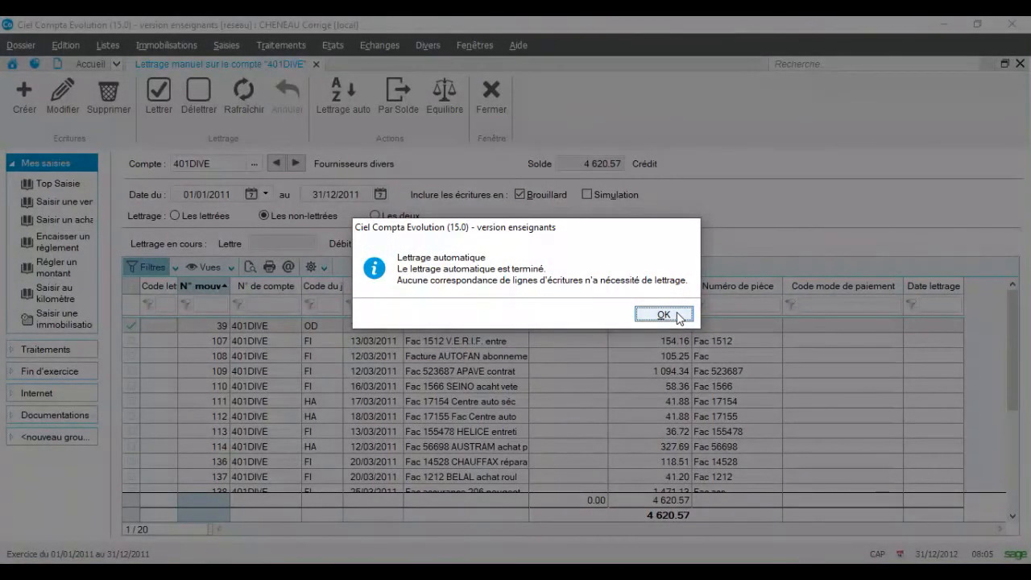
click(677, 313)
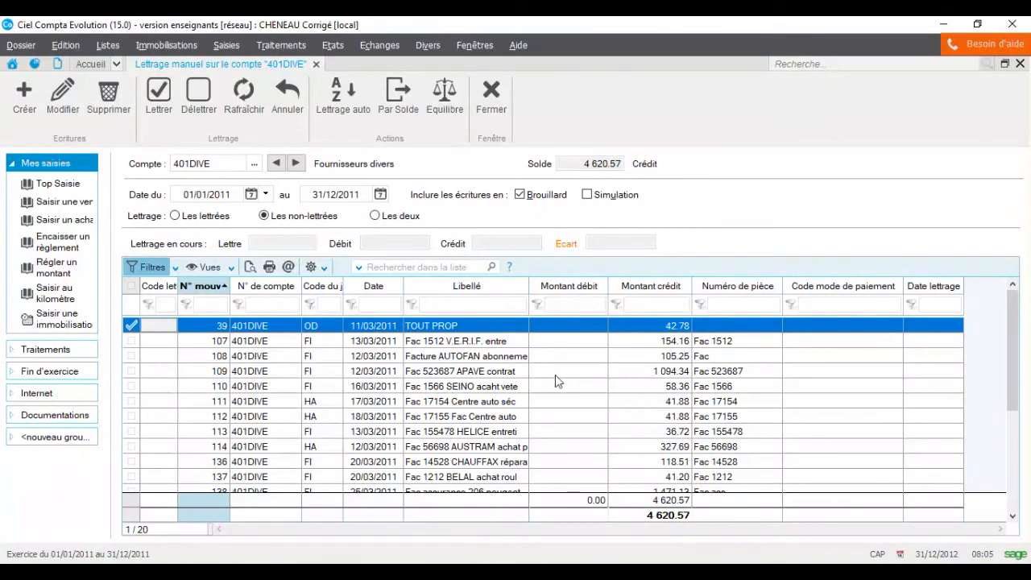
Close the manual lettering window for account 401DIVE and return to the home page.
click(296, 53)
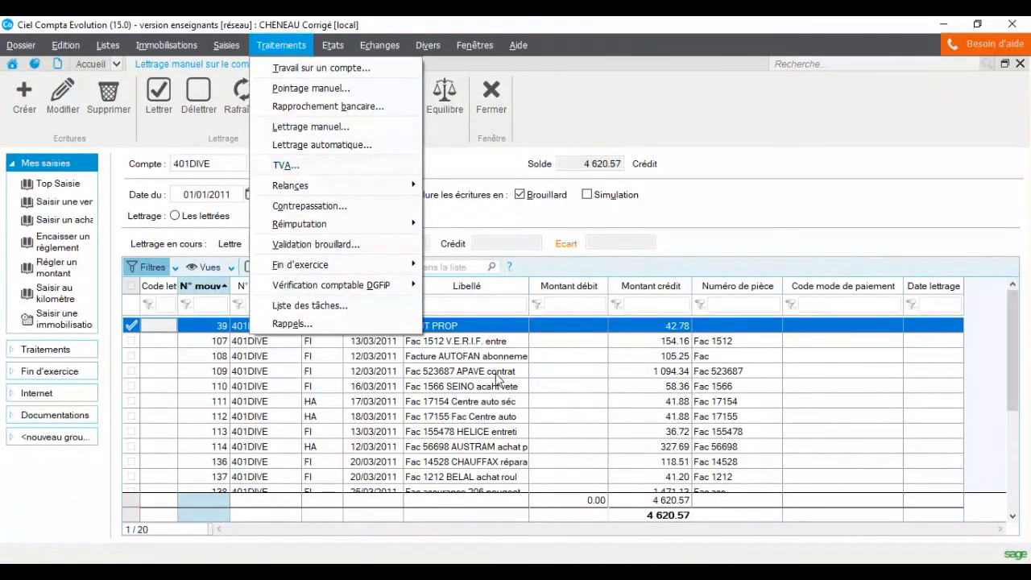
click(308, 131)
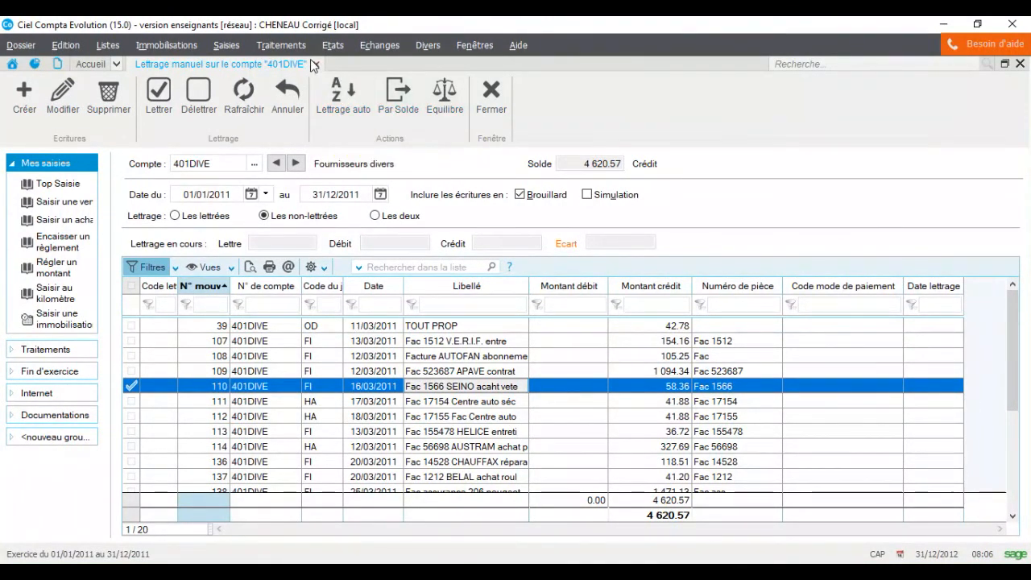
click(316, 64)
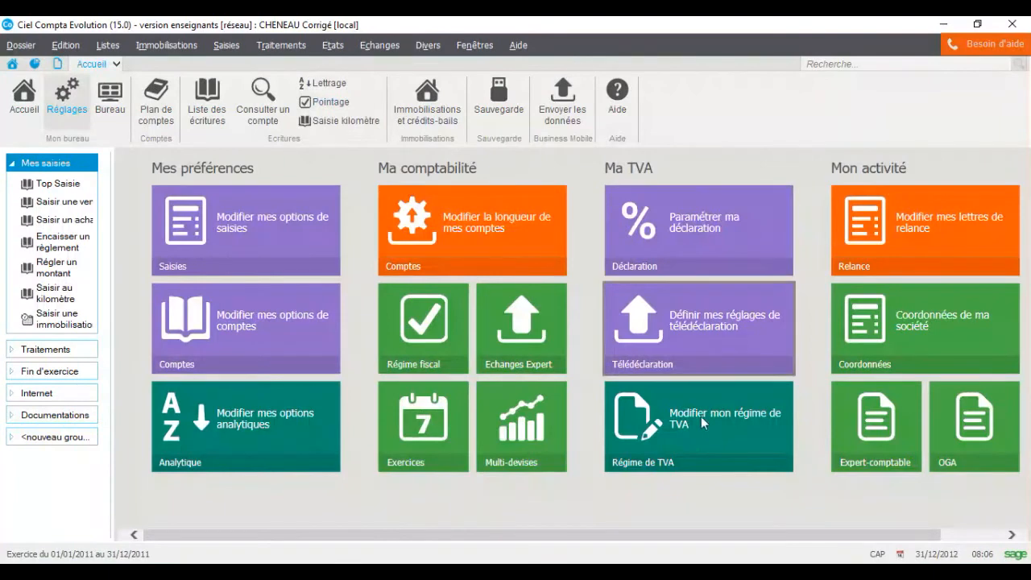